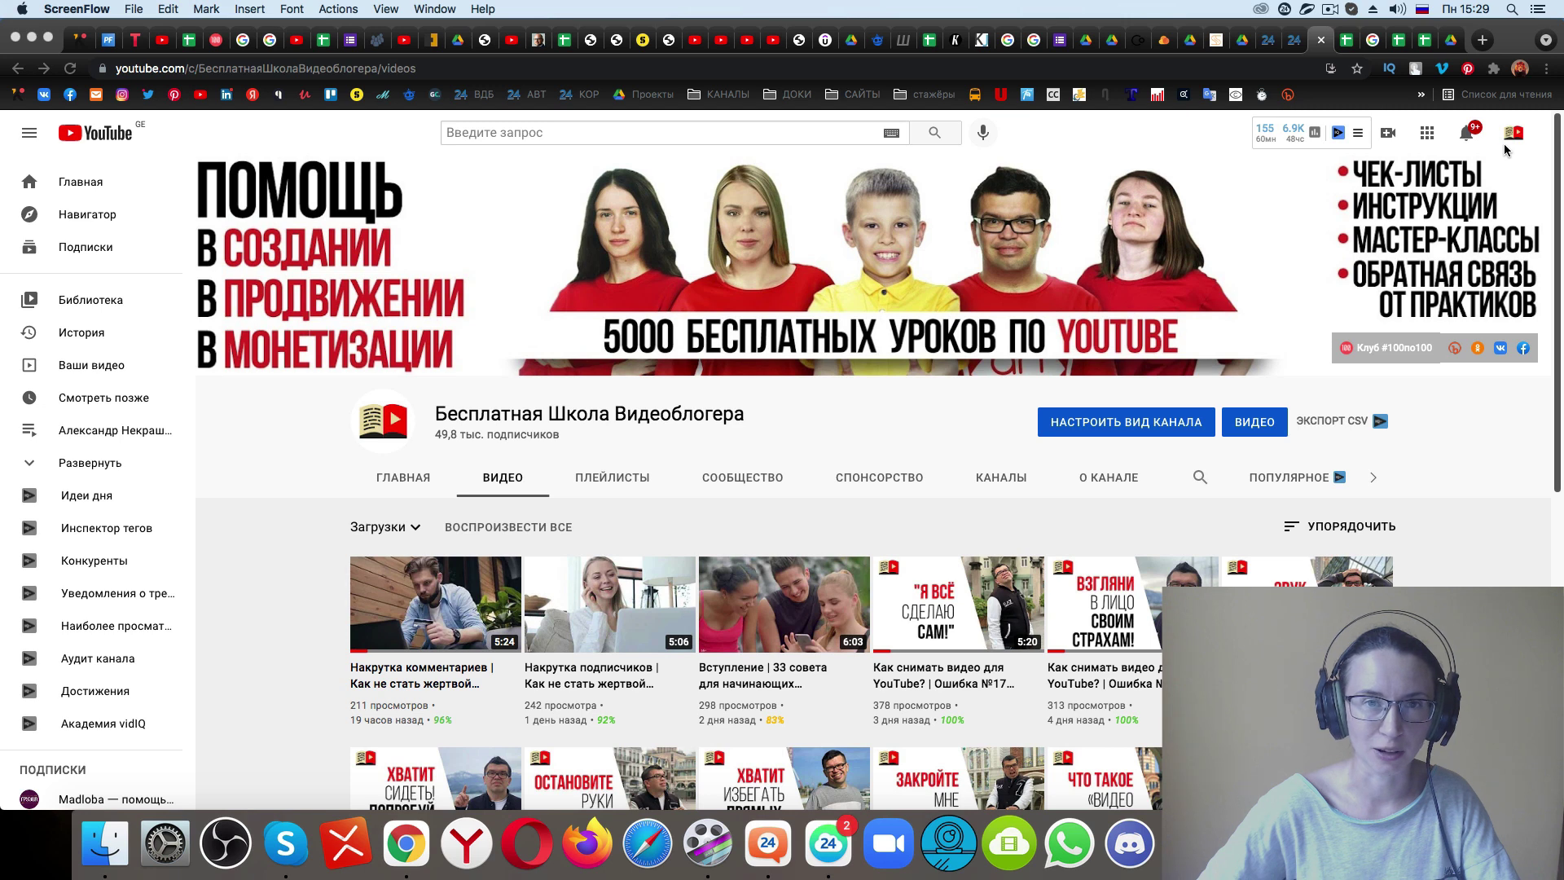
Start creating a webcam live stream on the channel and title it "Тест".
left_click(1387, 133)
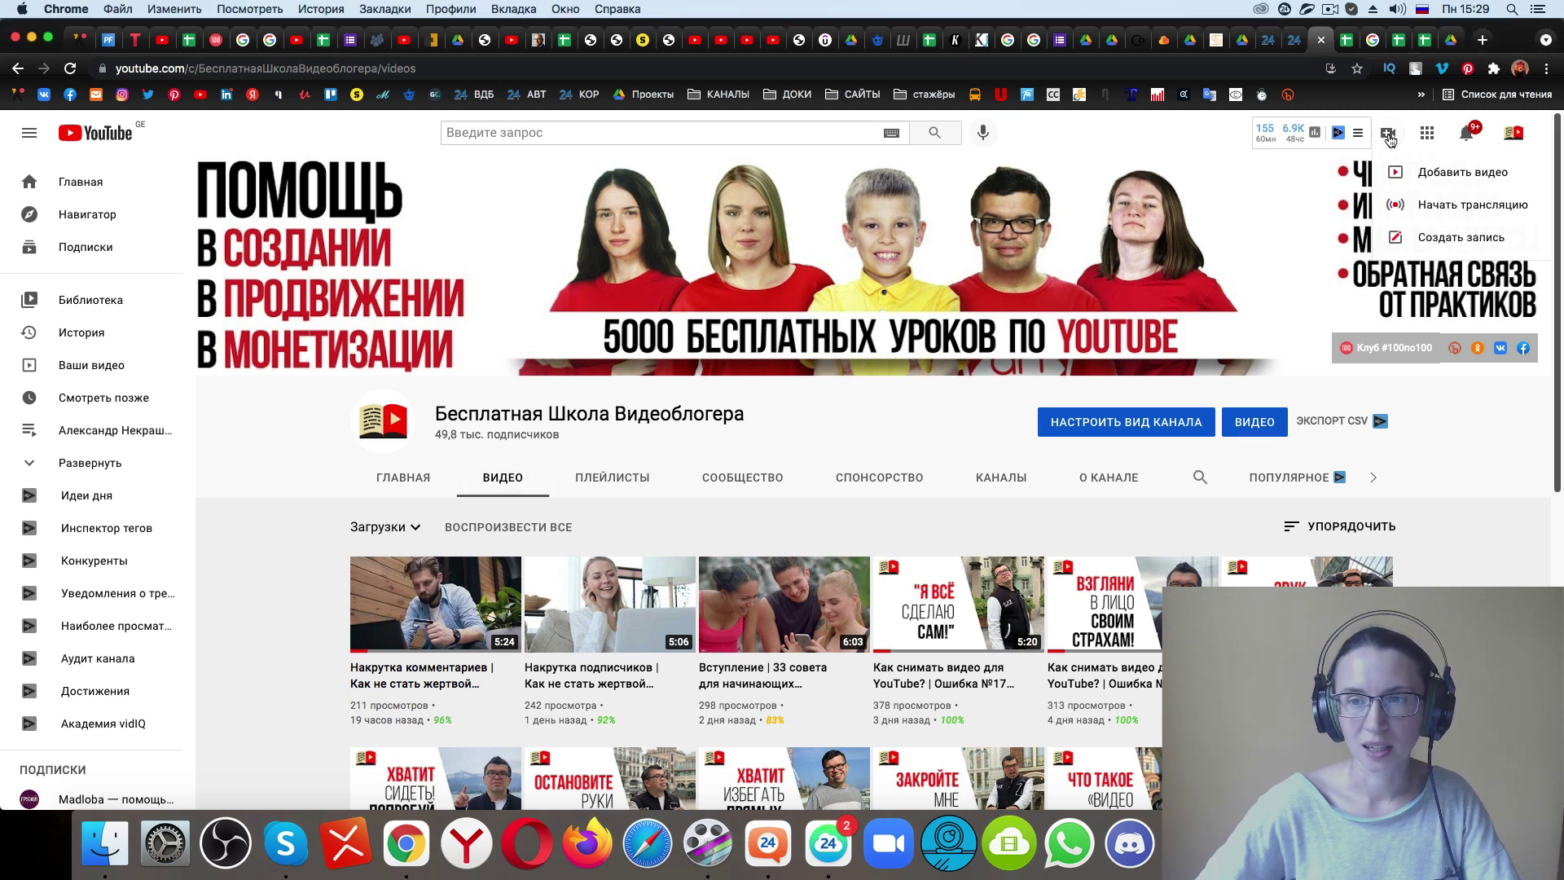
left_click(1427, 206)
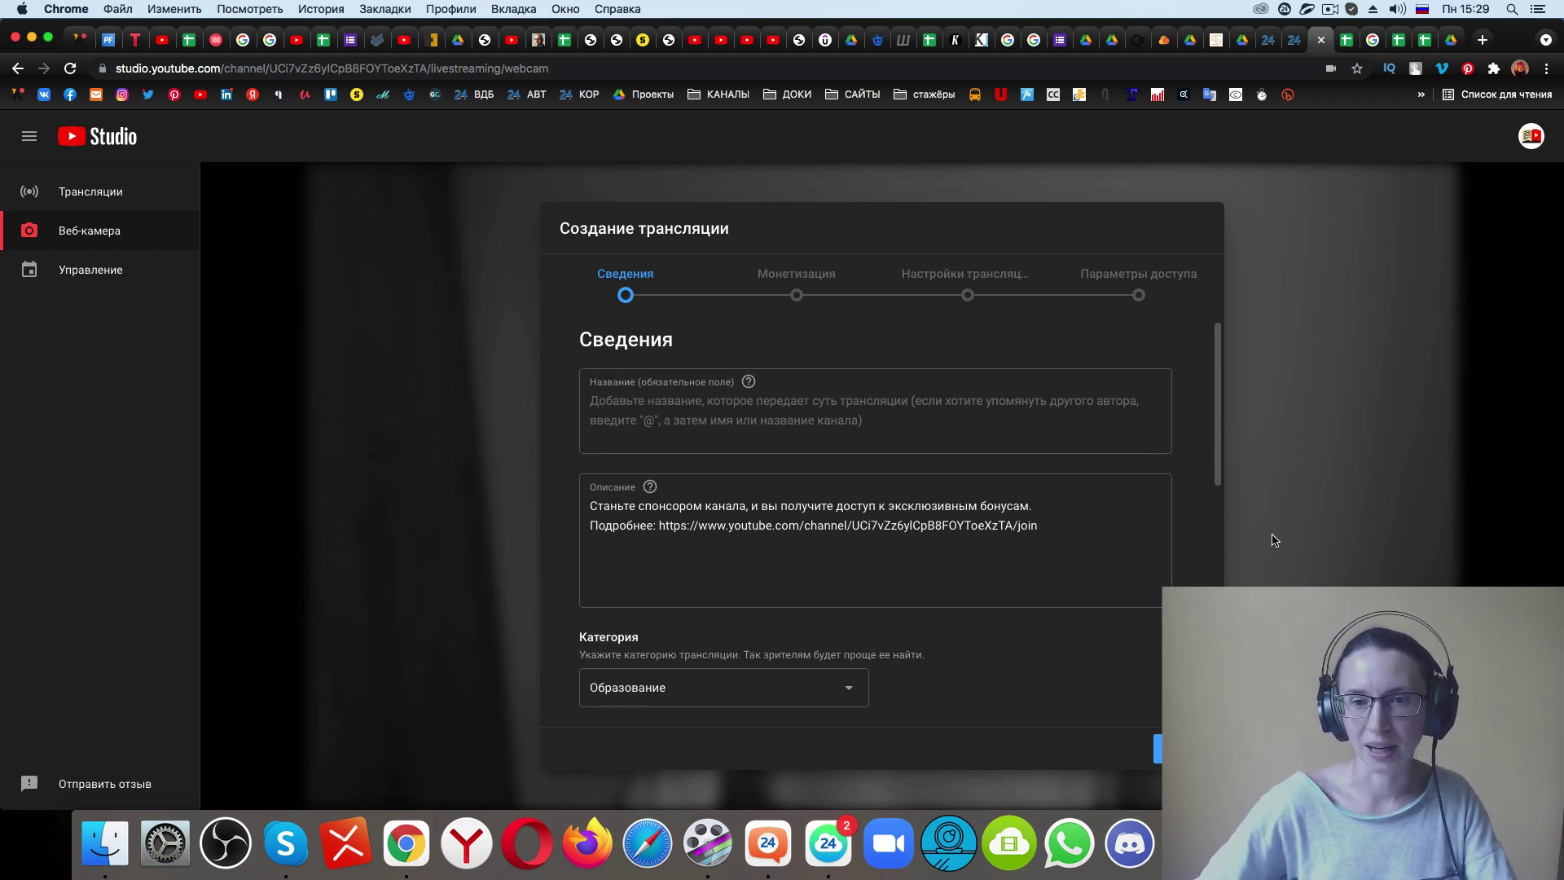
left_click(726, 408)
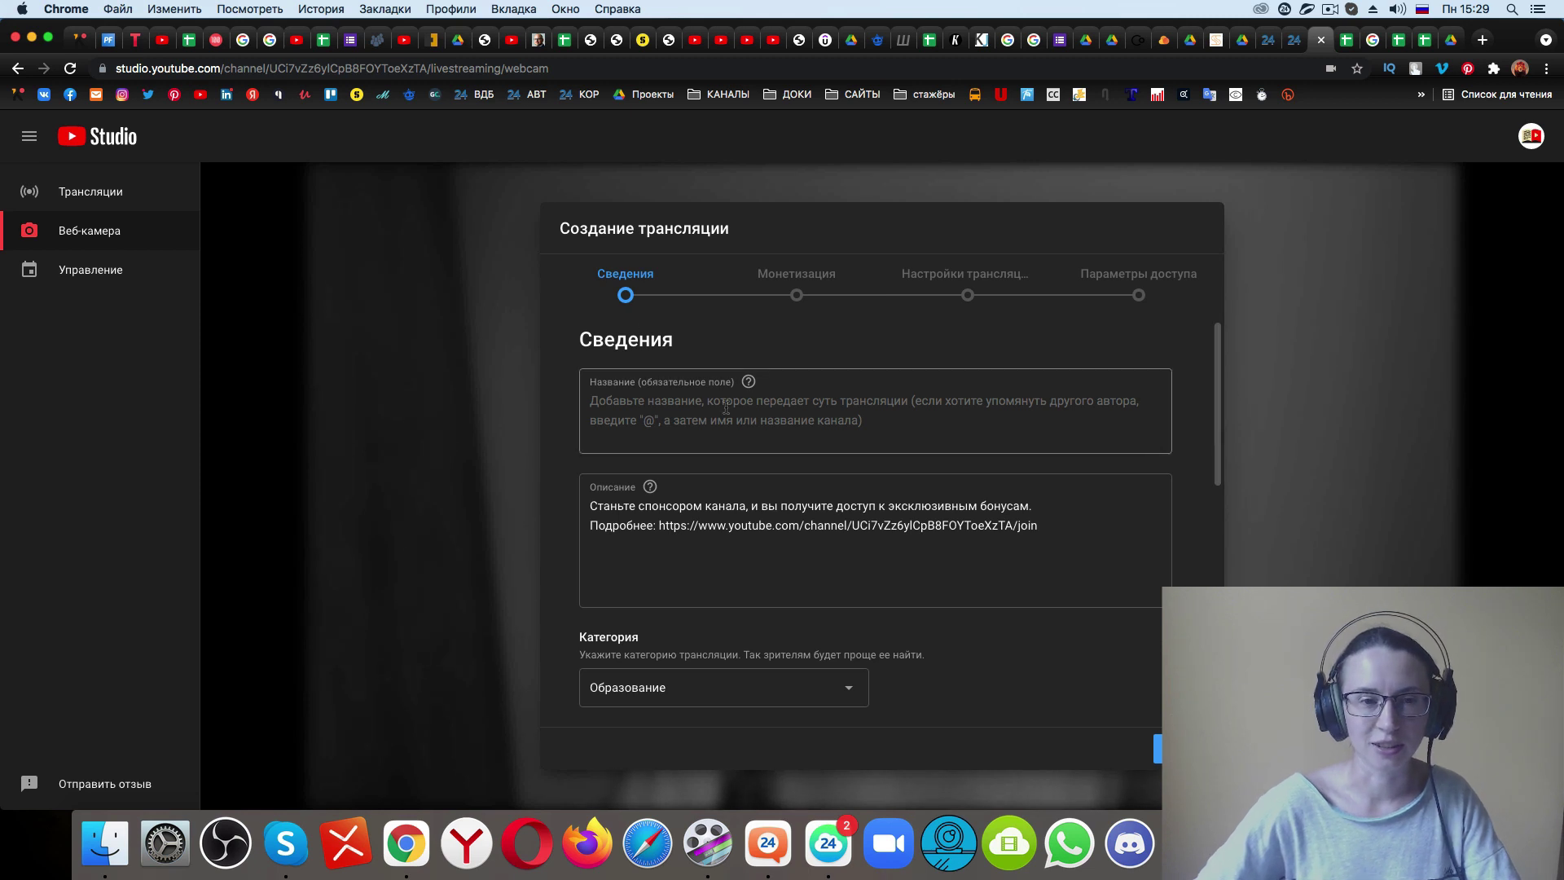
type("Тест")
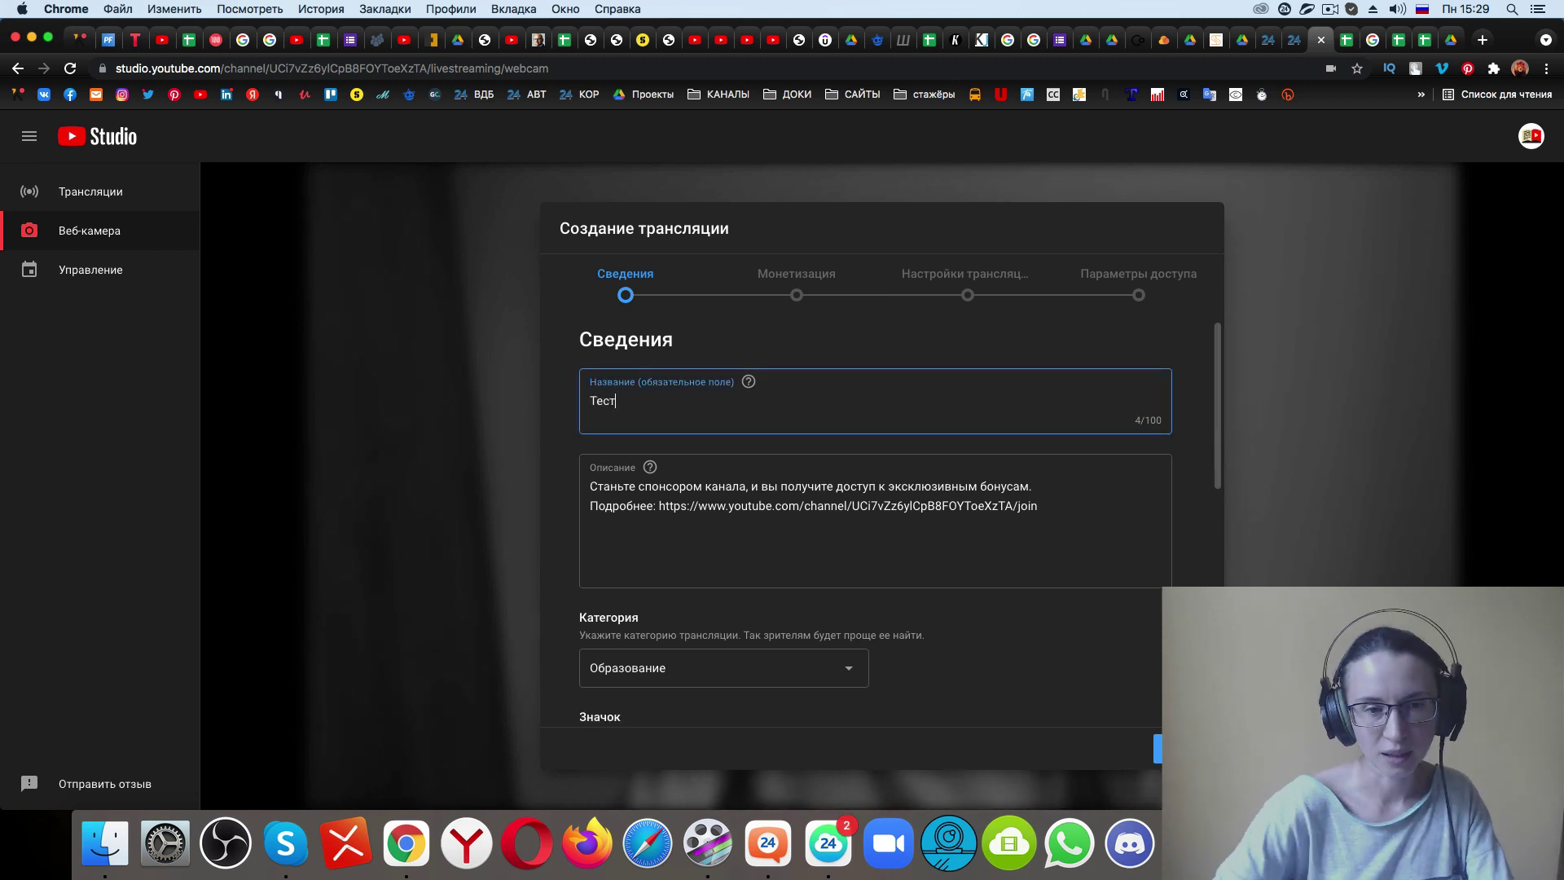
Examine the stream's description, category, thumbnail and playlist options.
left_click(594, 482)
scroll(660, 503, "down", 3)
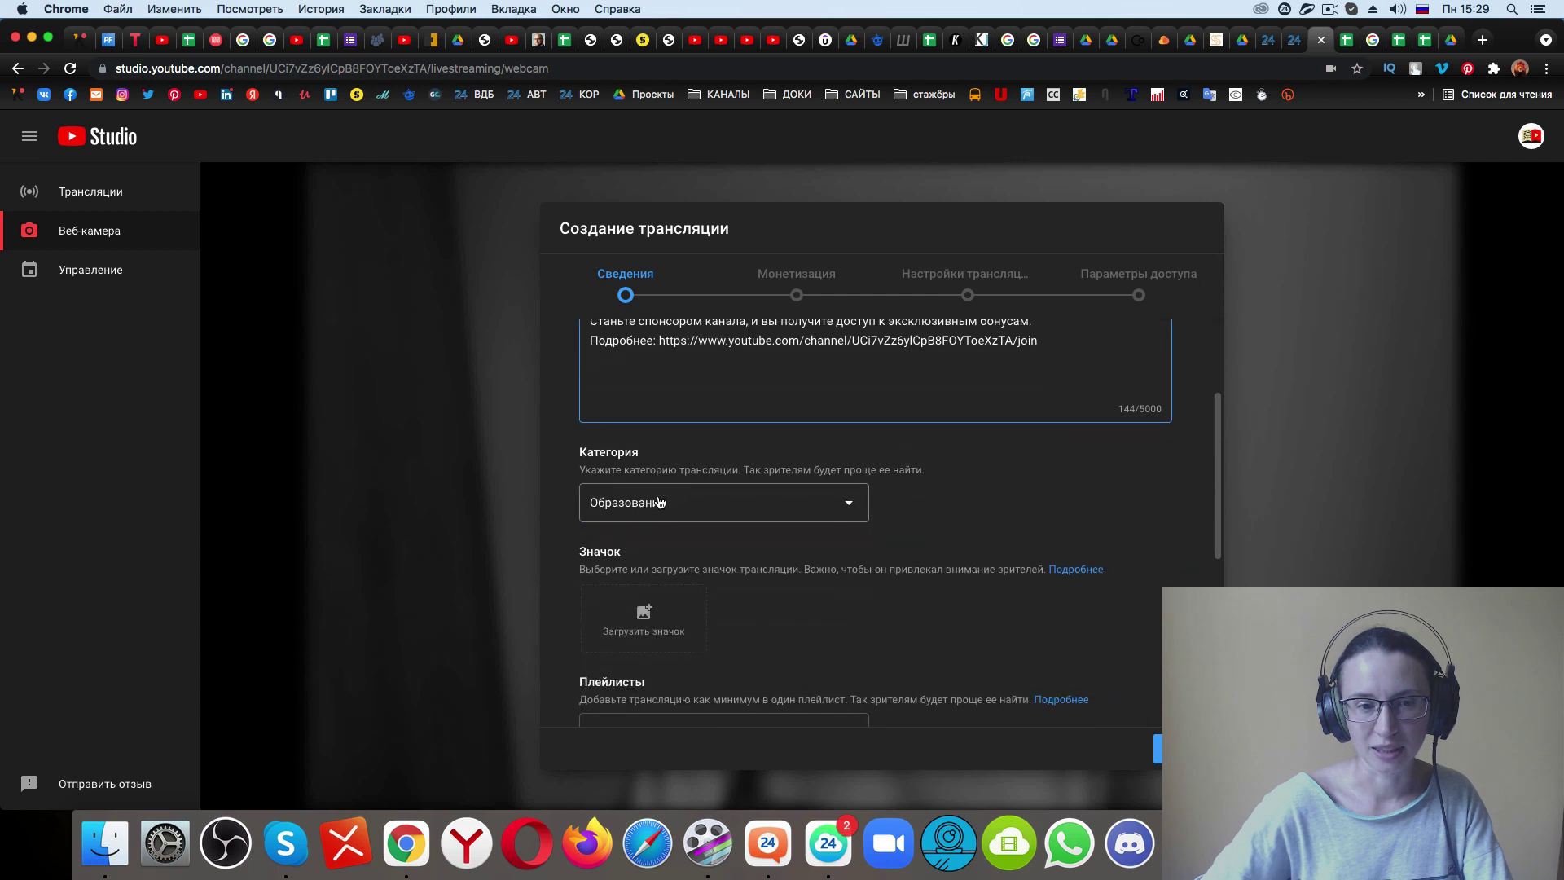
left_click(818, 505)
left_click(996, 503)
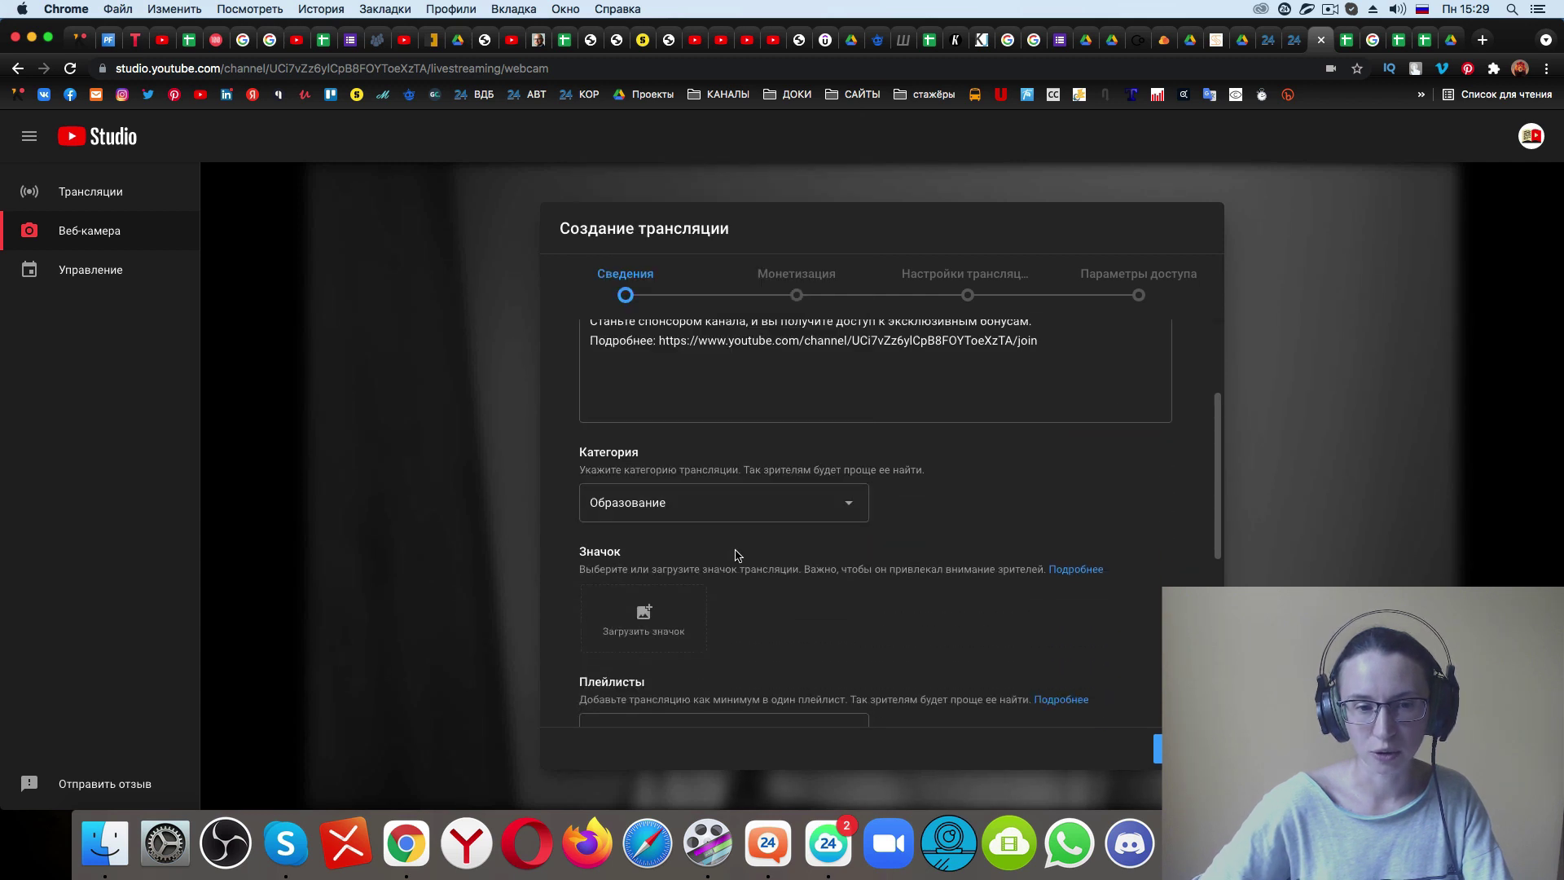
scroll(717, 528, "down", 2)
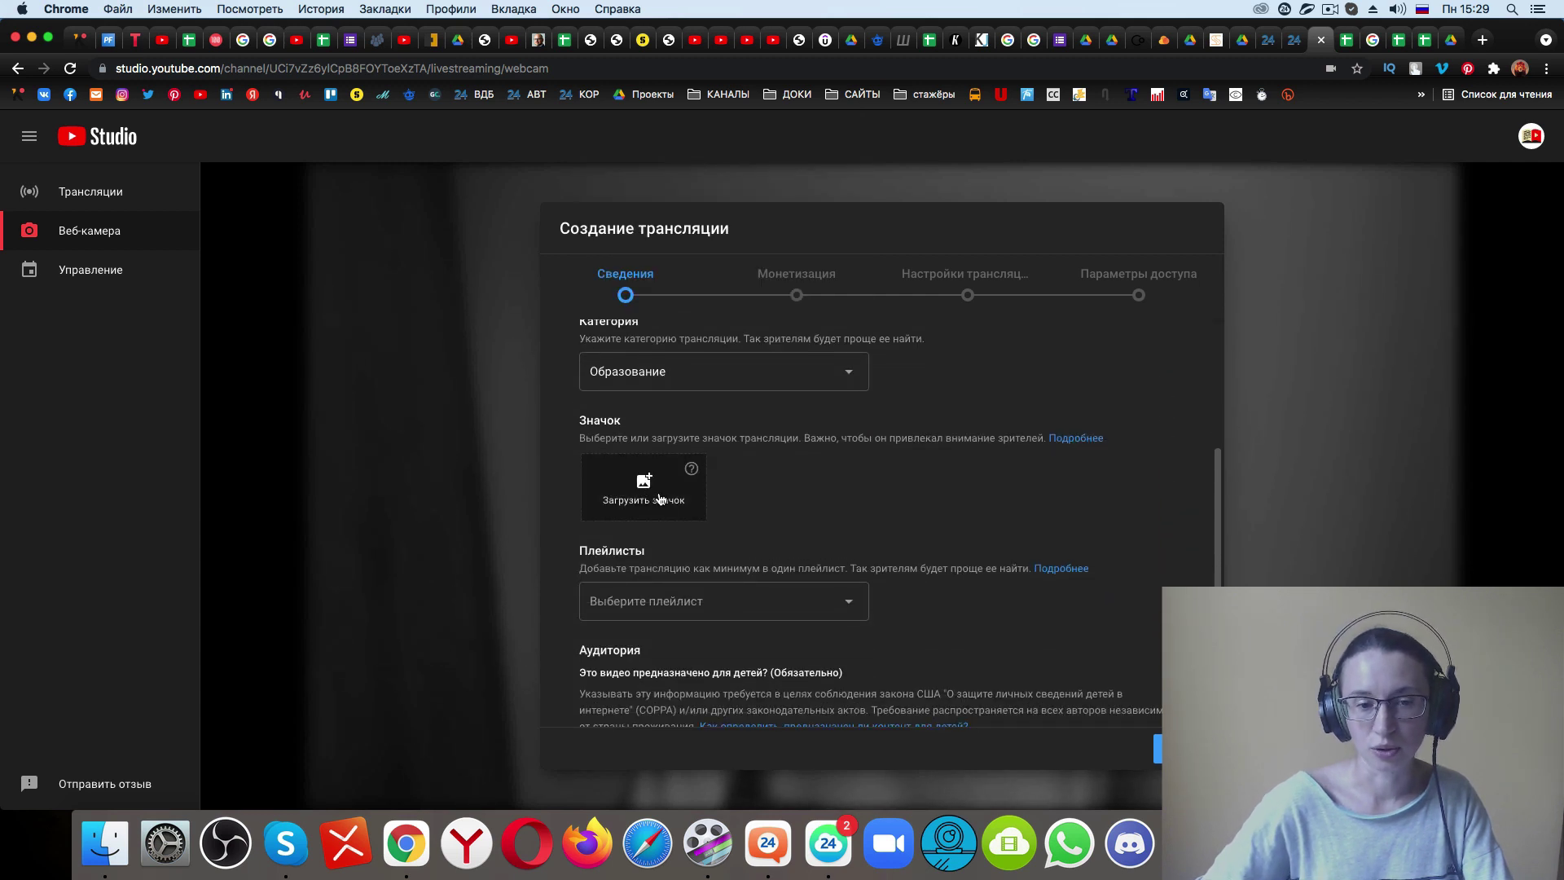
left_click(851, 604)
left_click(965, 521)
scroll(875, 555, "down", 1)
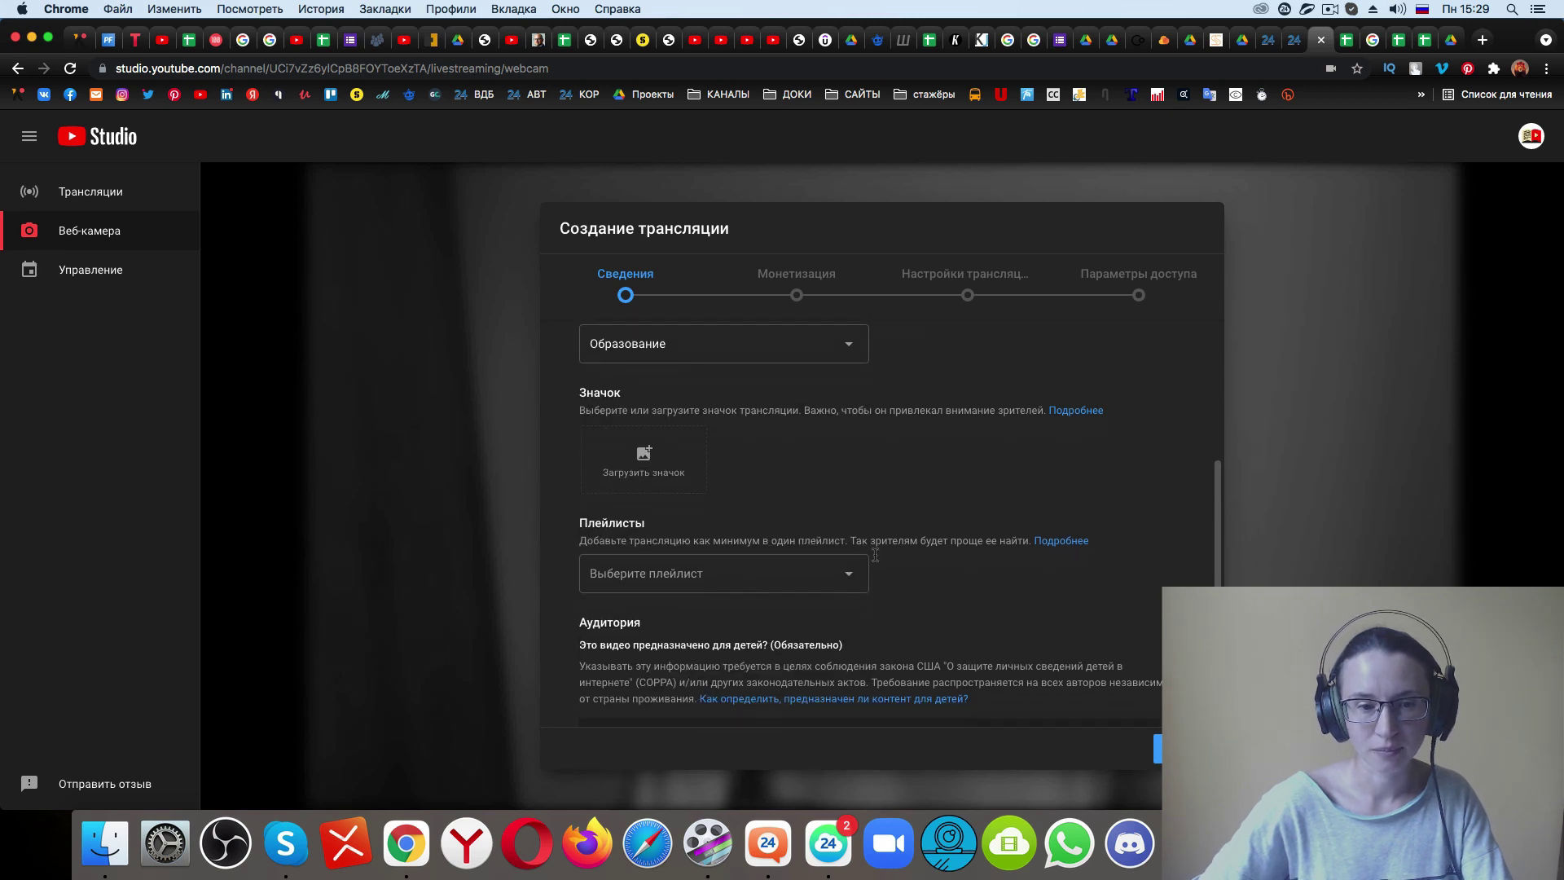
Mark the stream as not made for kids and expand the additional details settings.
scroll(876, 555, "down", 4)
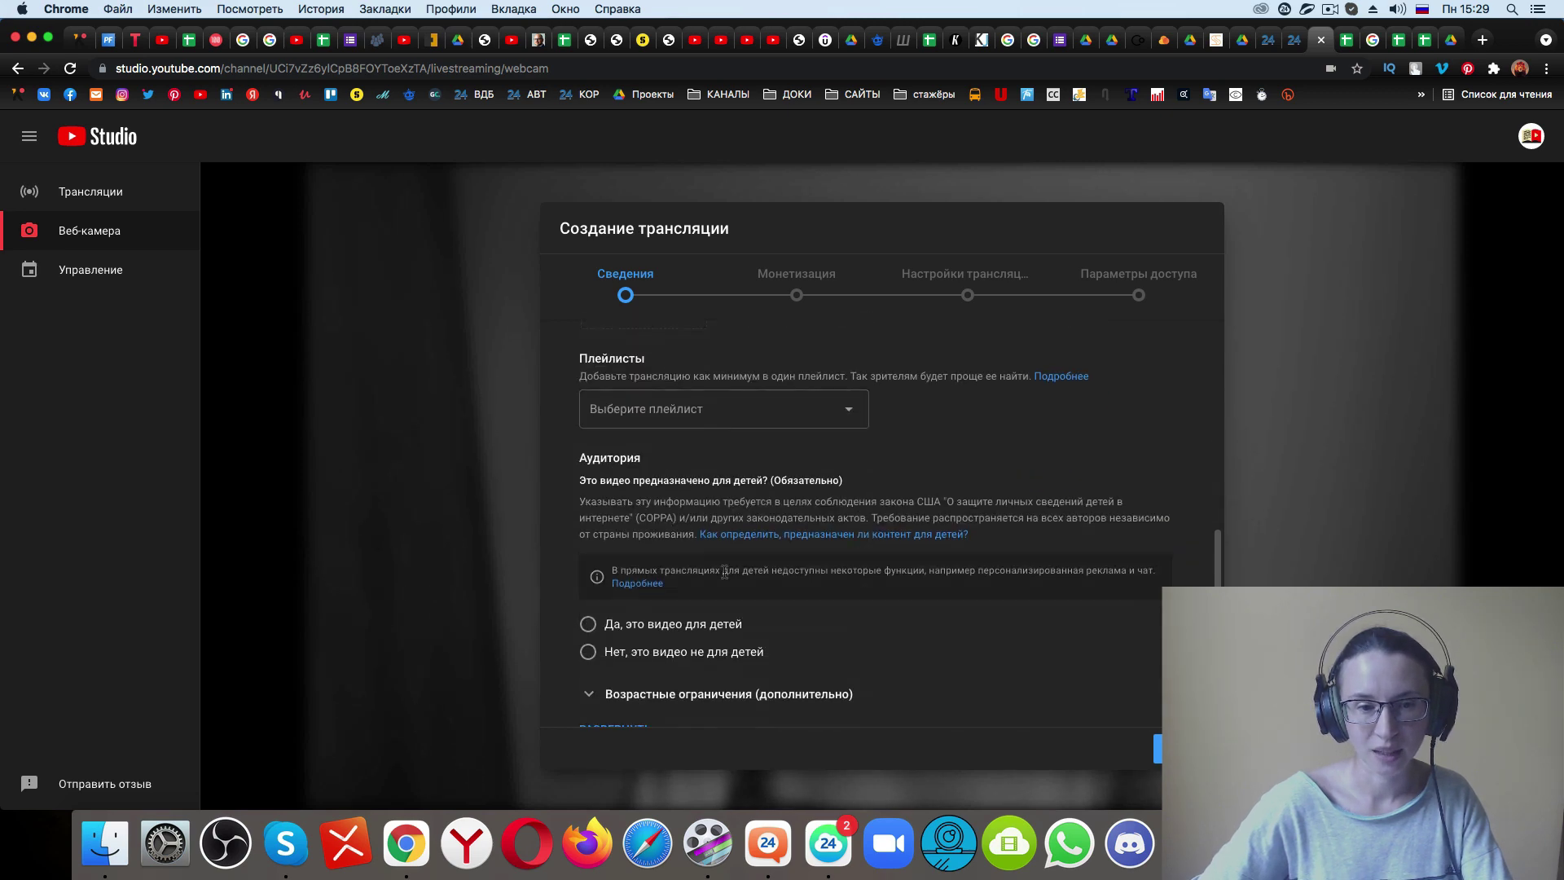
left_click(586, 655)
scroll(984, 562, "down", 2)
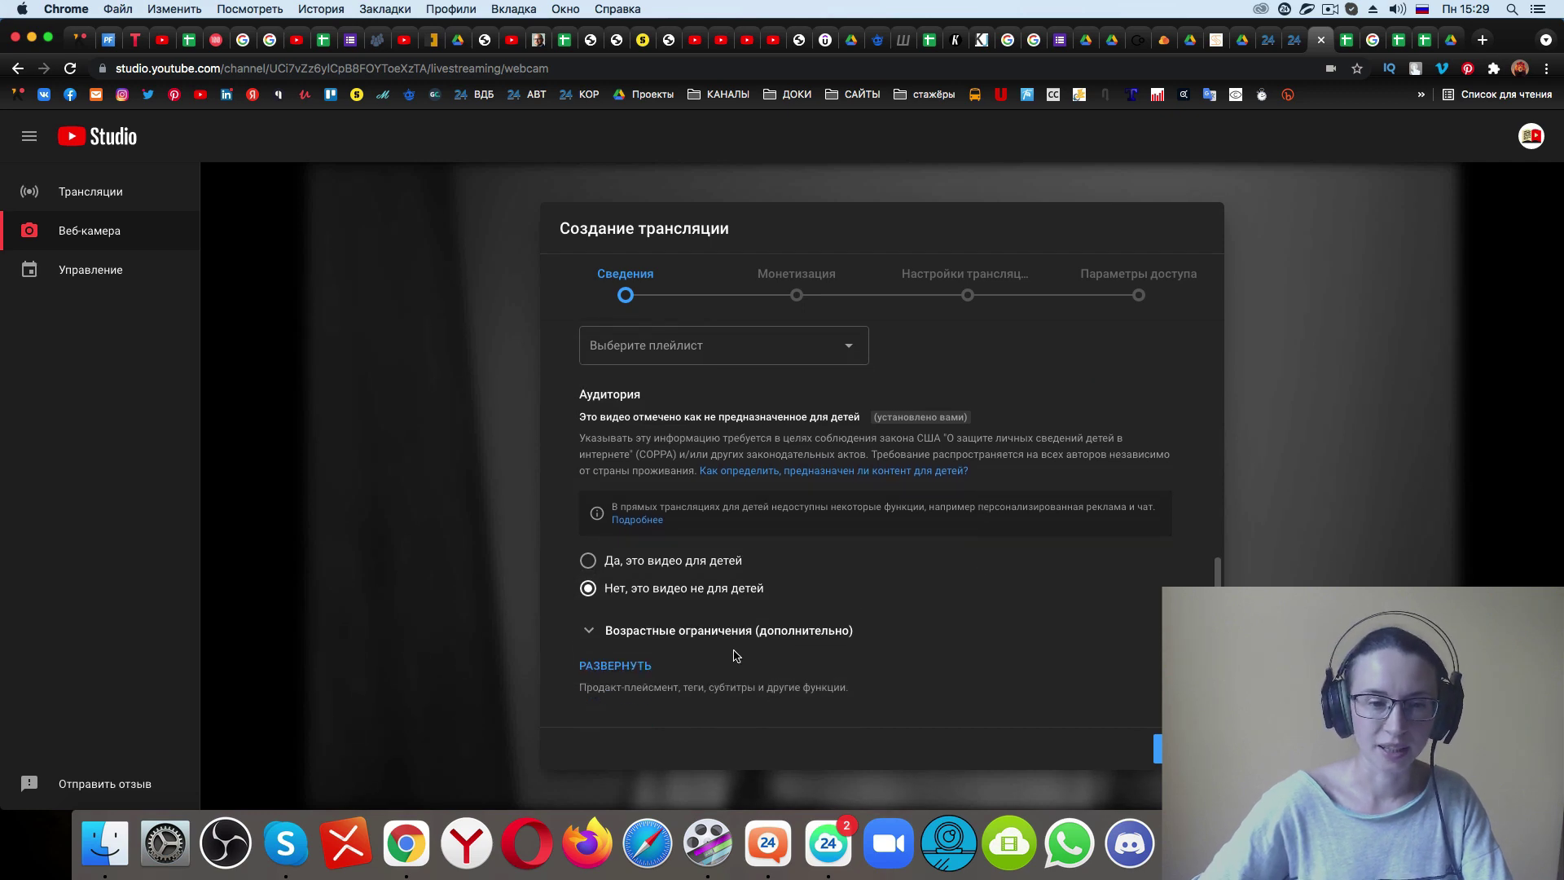
left_click(613, 666)
Examine the product placement, automatic chapters, tags, language, location, license and comment settings of the stream.
scroll(1010, 603, "down", 5)
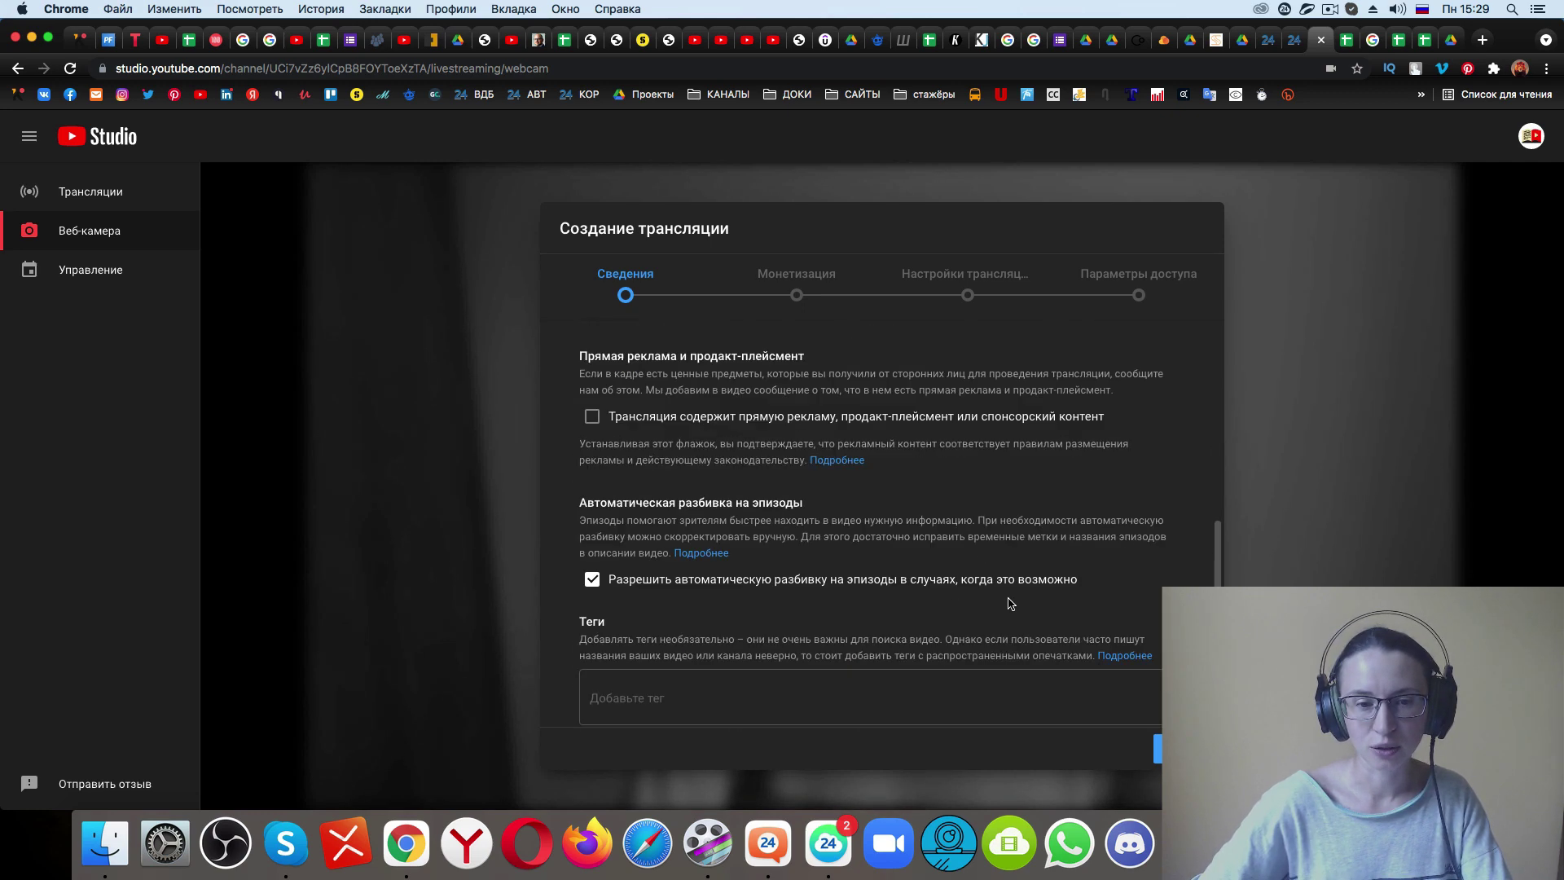
left_click_drag(1218, 562, 1212, 541)
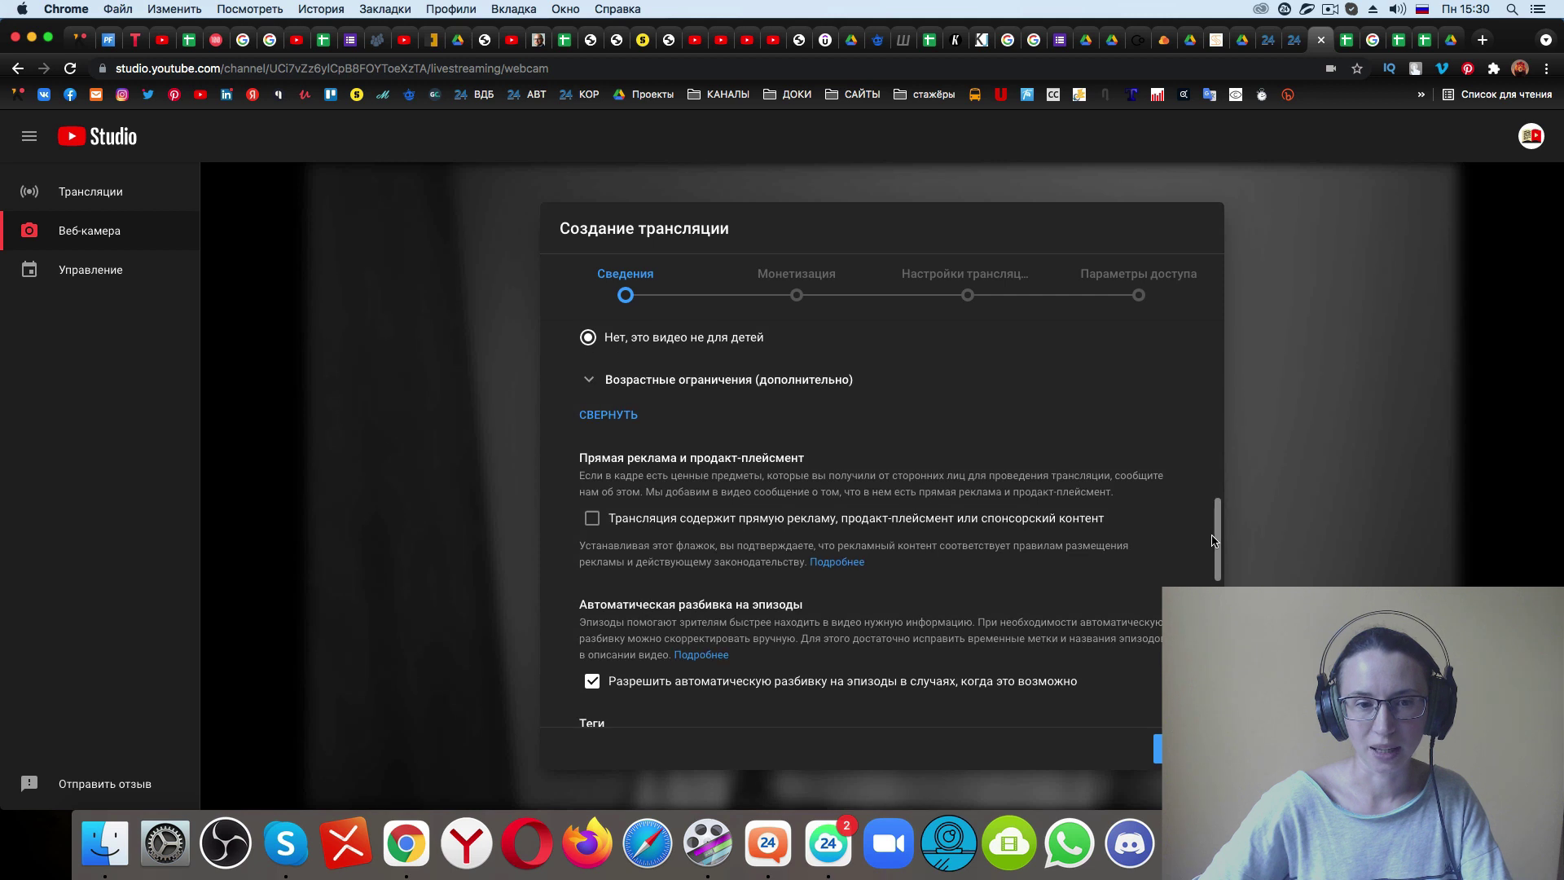
scroll(624, 419, "down", 2)
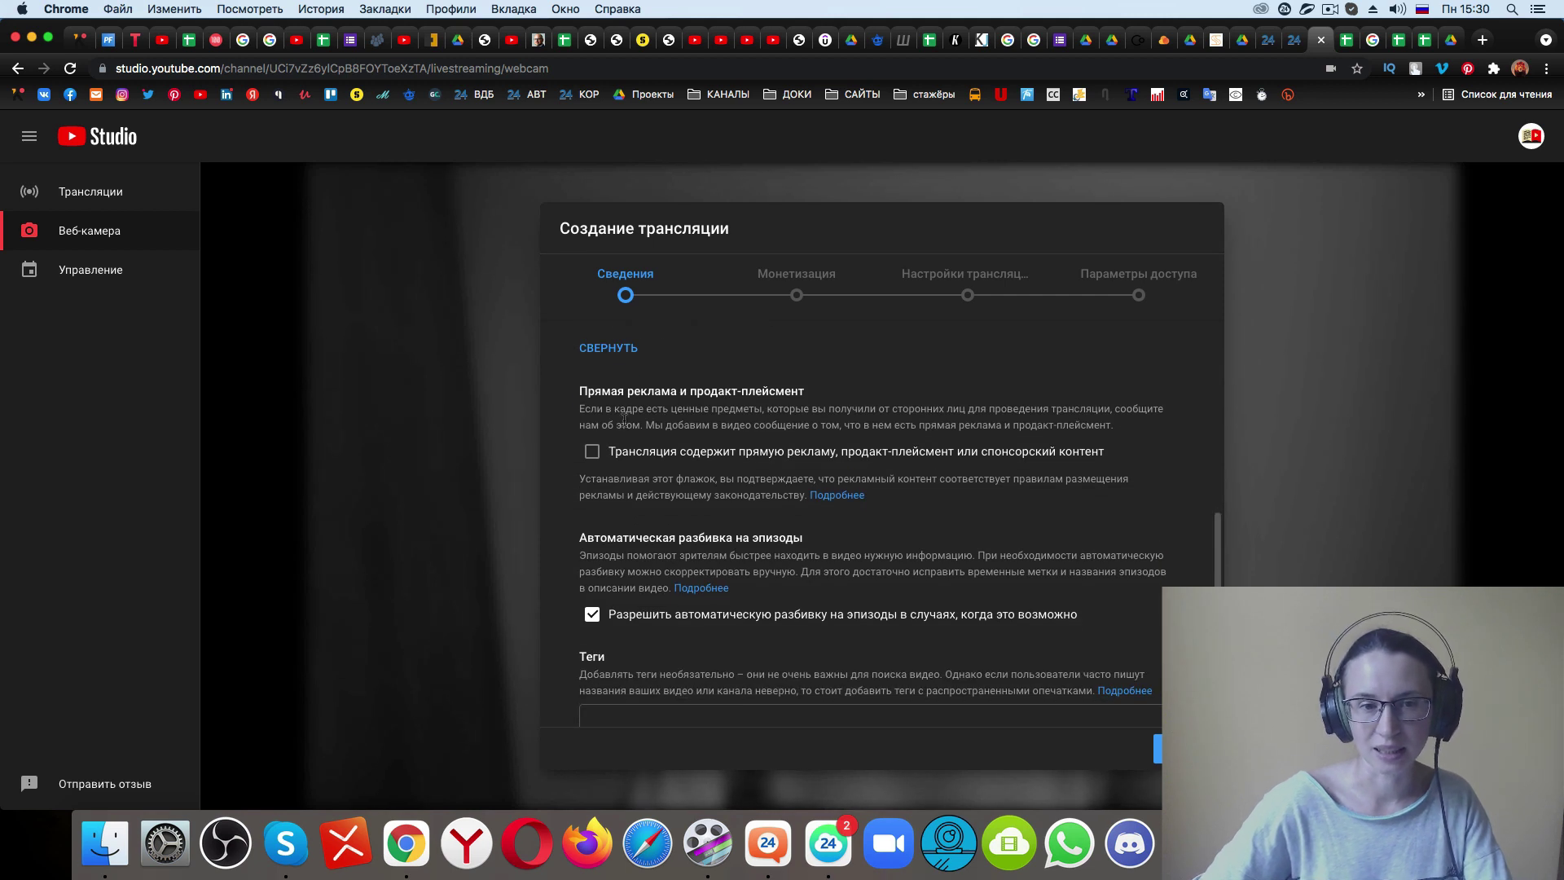
scroll(829, 590, "down", 1)
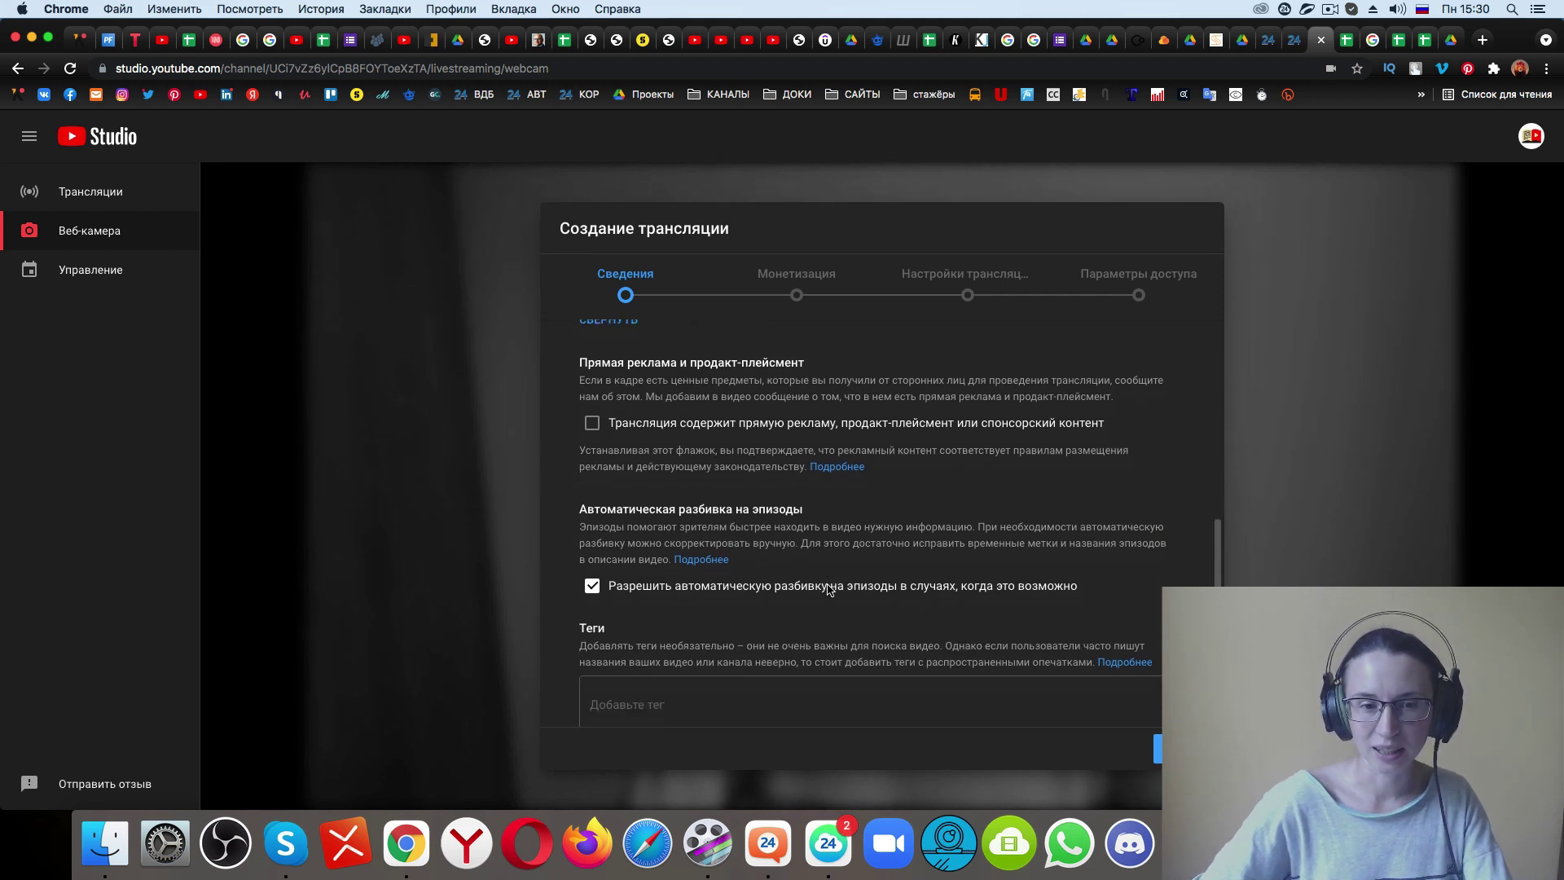
scroll(830, 590, "down", 10)
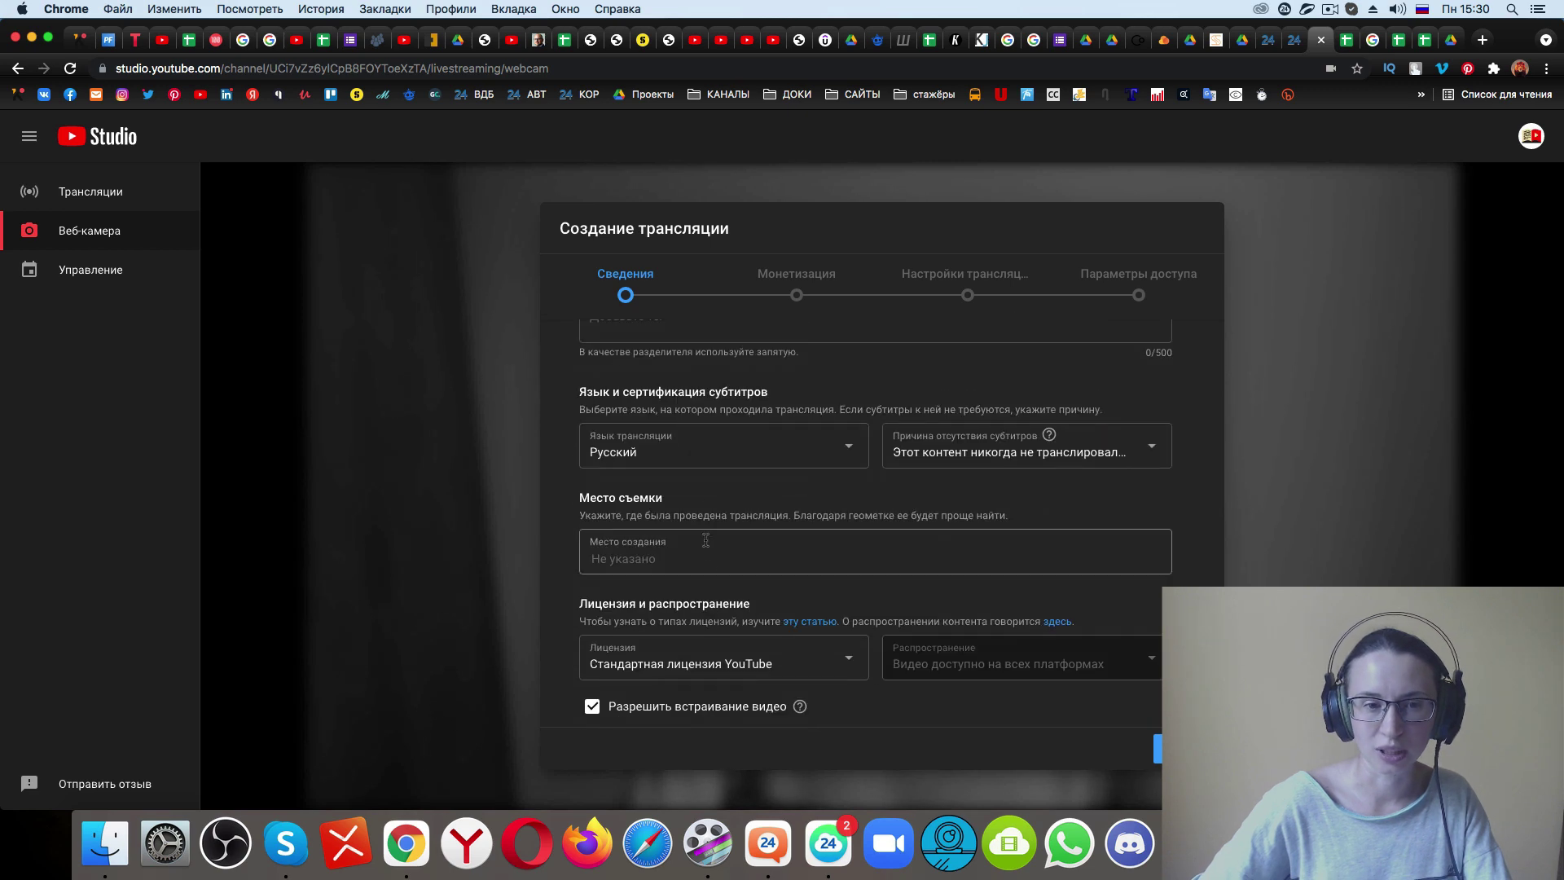
scroll(733, 529, "up", 5)
left_click(681, 482)
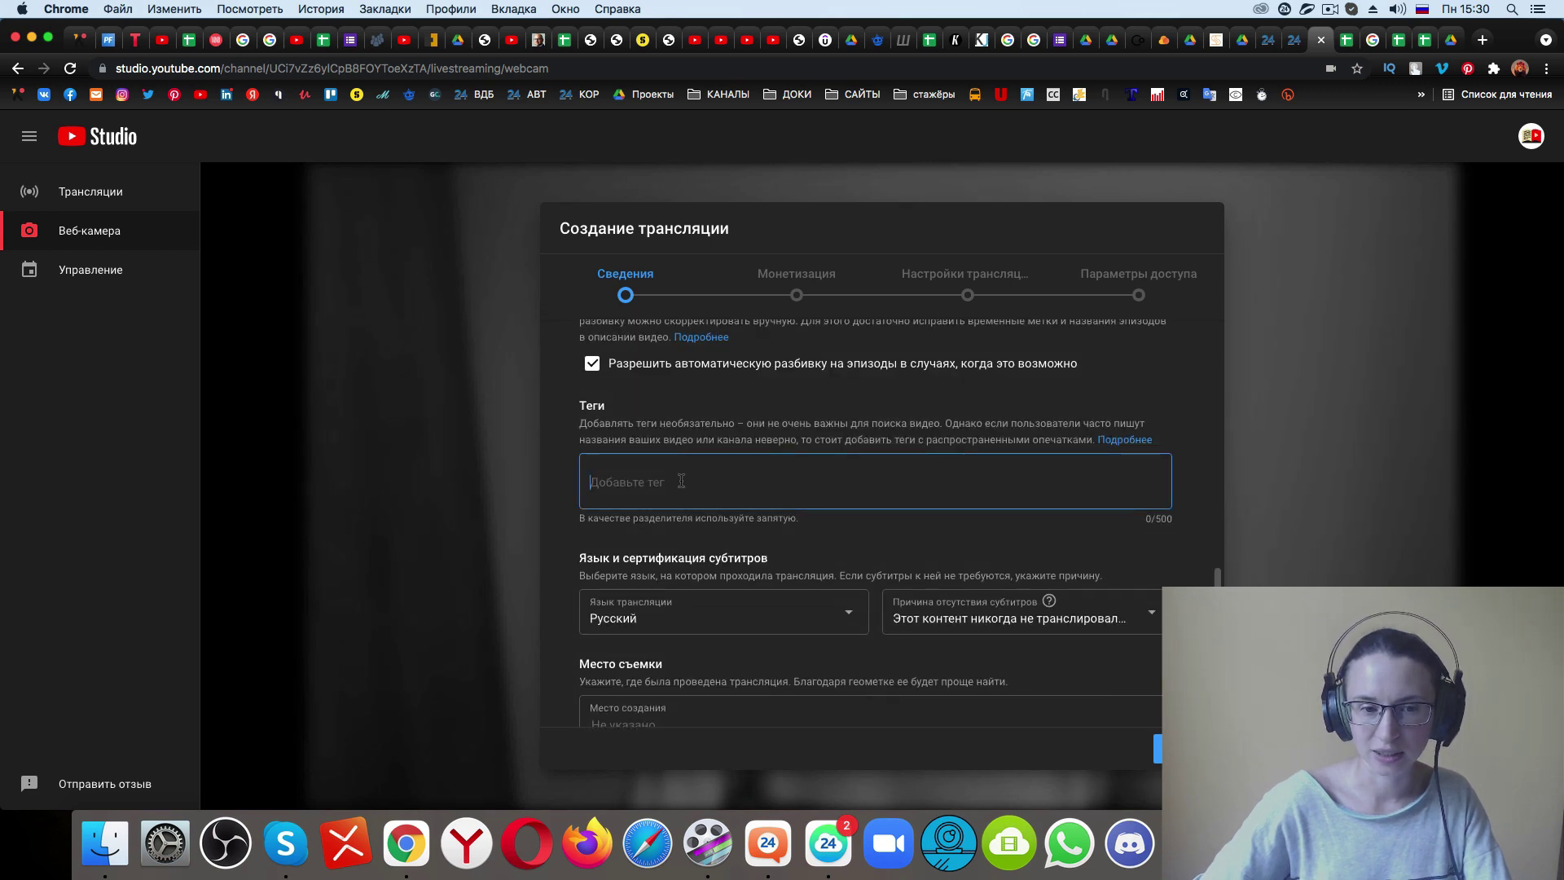
scroll(681, 481, "down", 1)
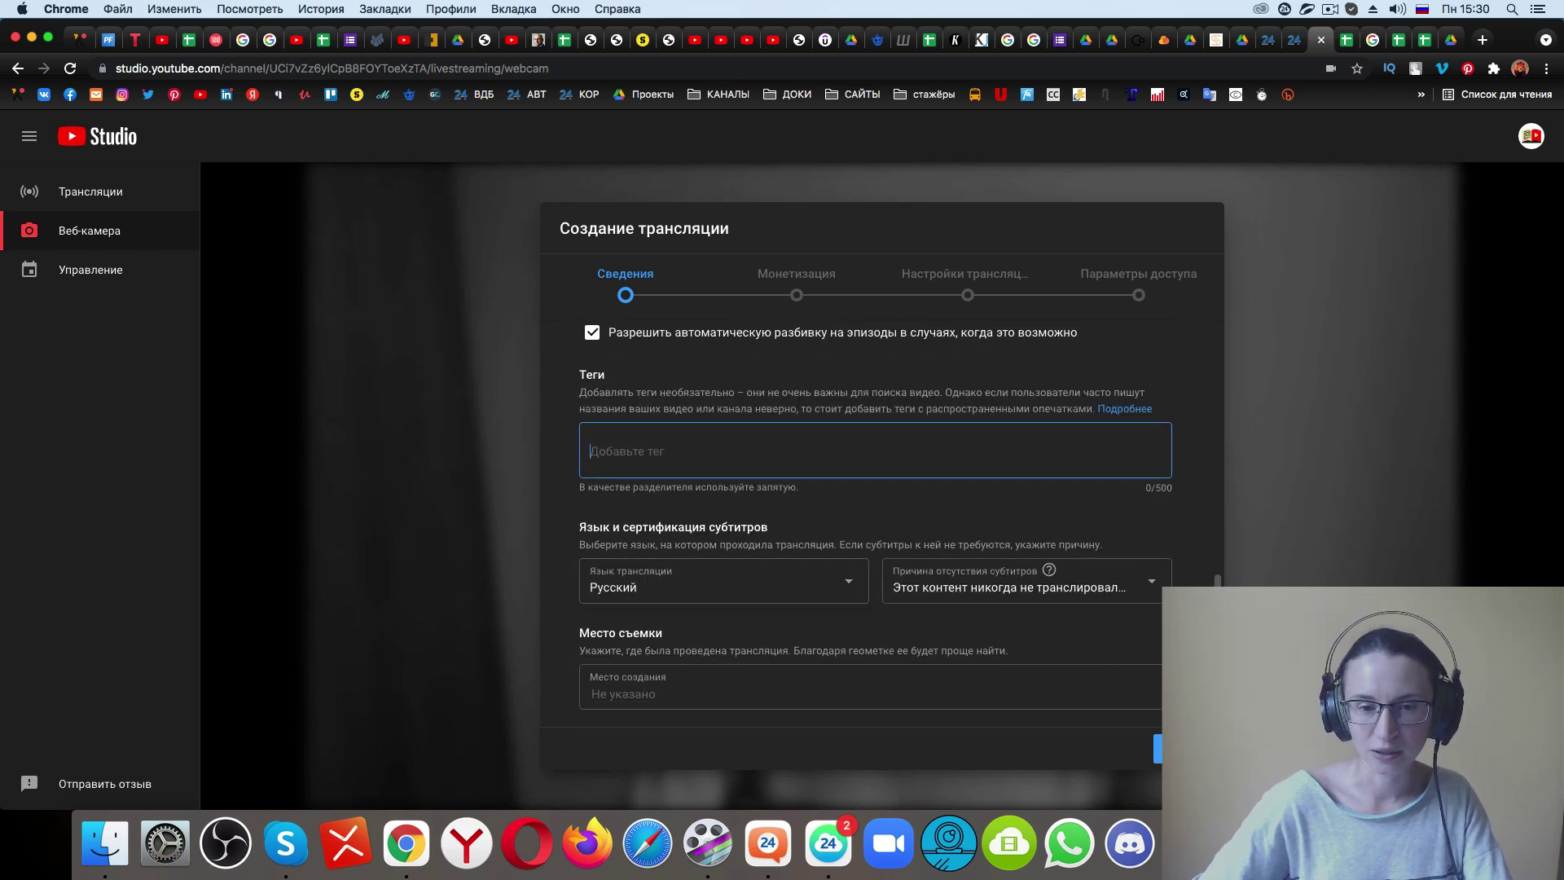
scroll(699, 608, "down", 1)
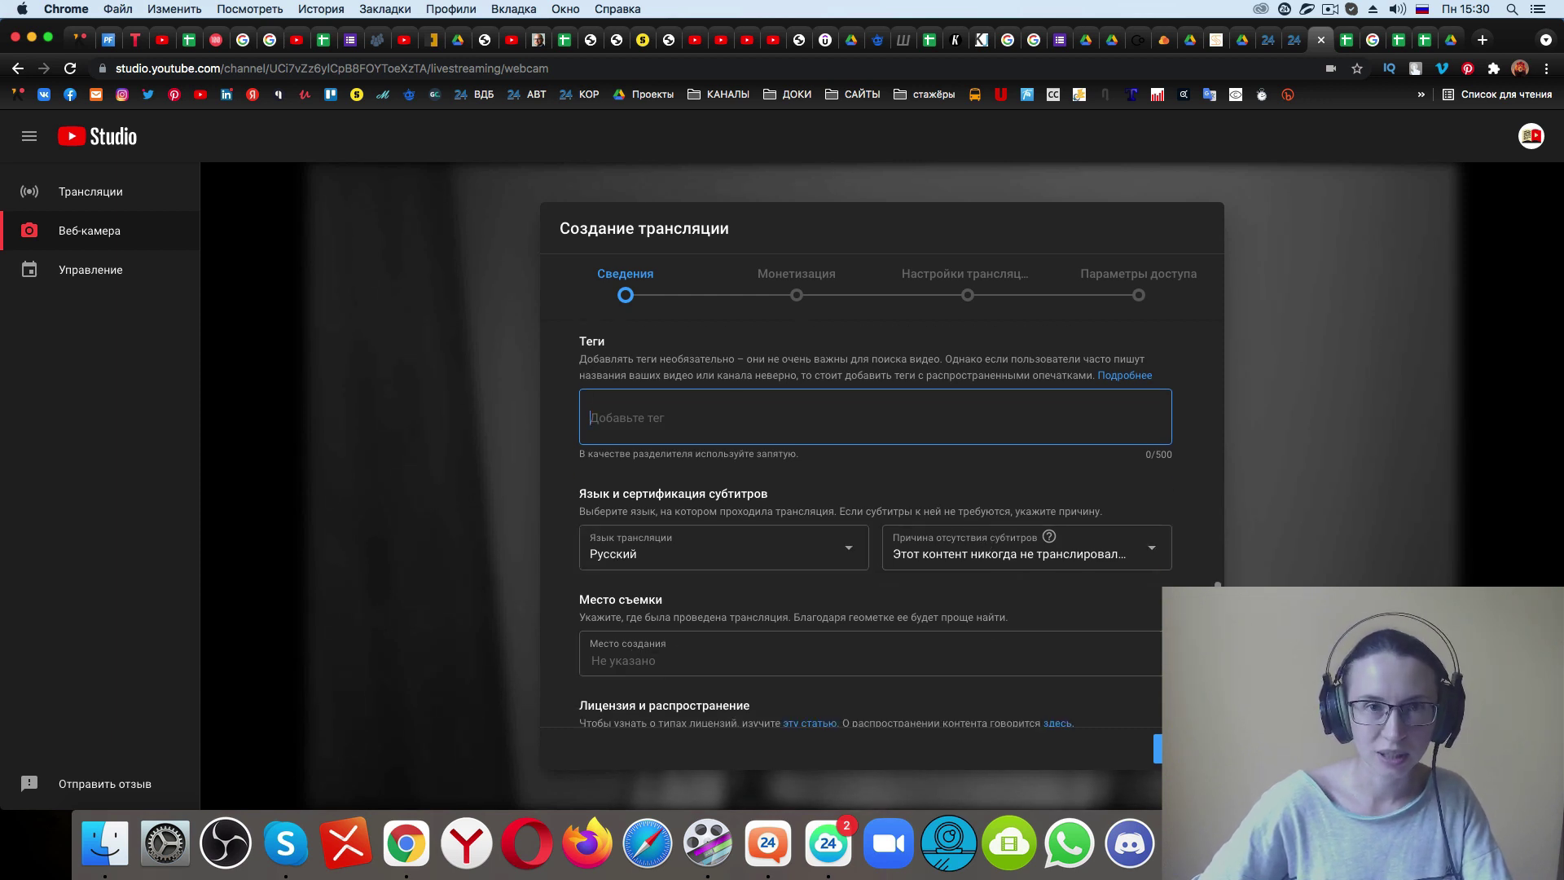
scroll(876, 522, "down", 5)
scroll(671, 562, "down", 1)
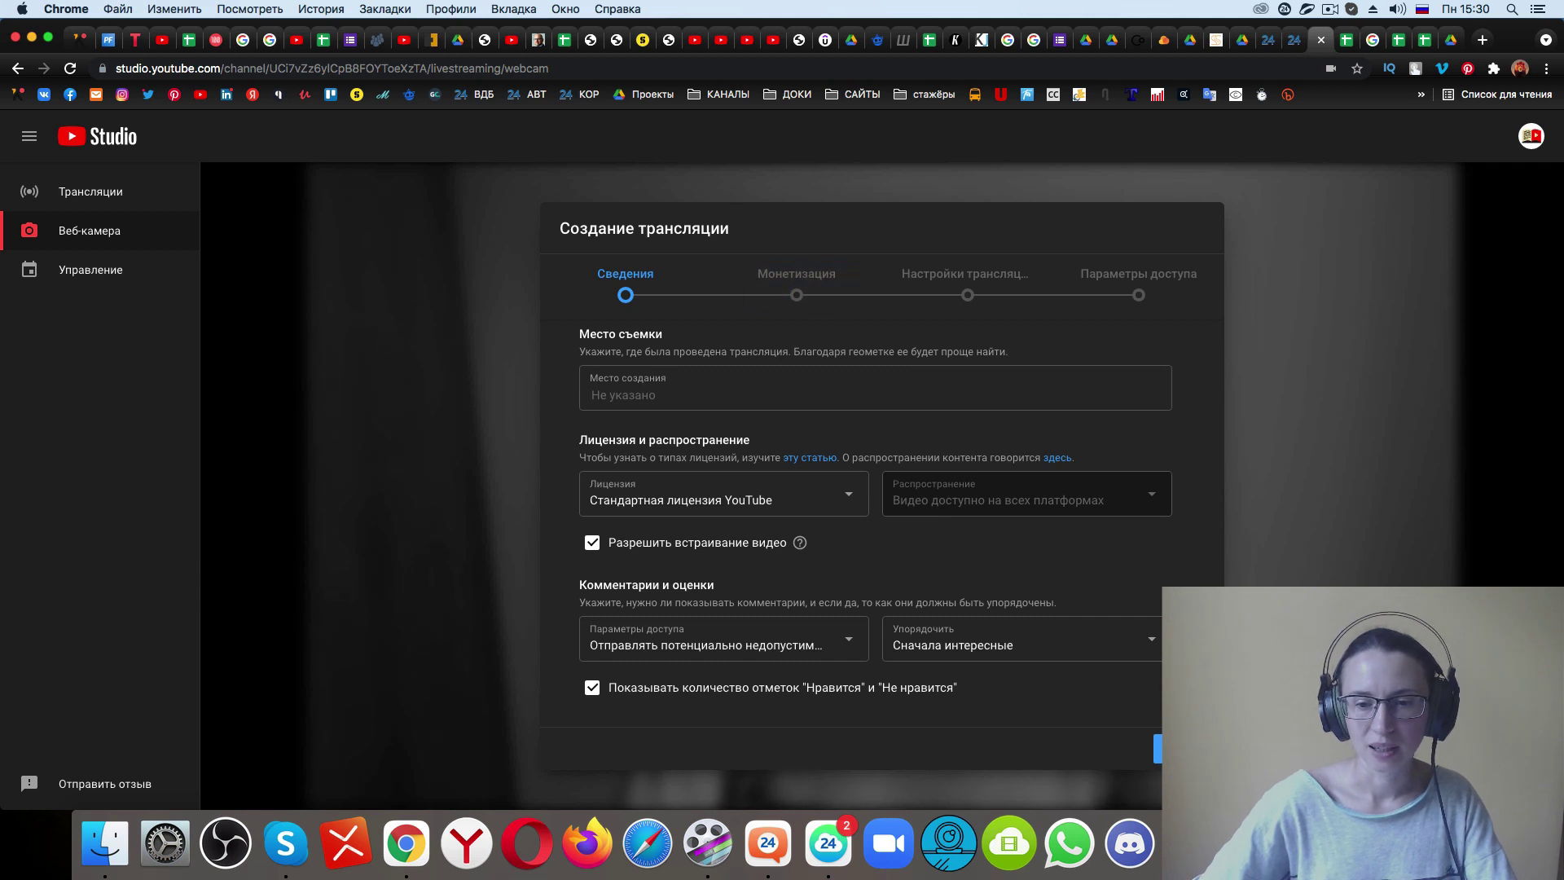
Continue to the monetization stage and examine its status choices and ad formats.
left_click(1173, 748)
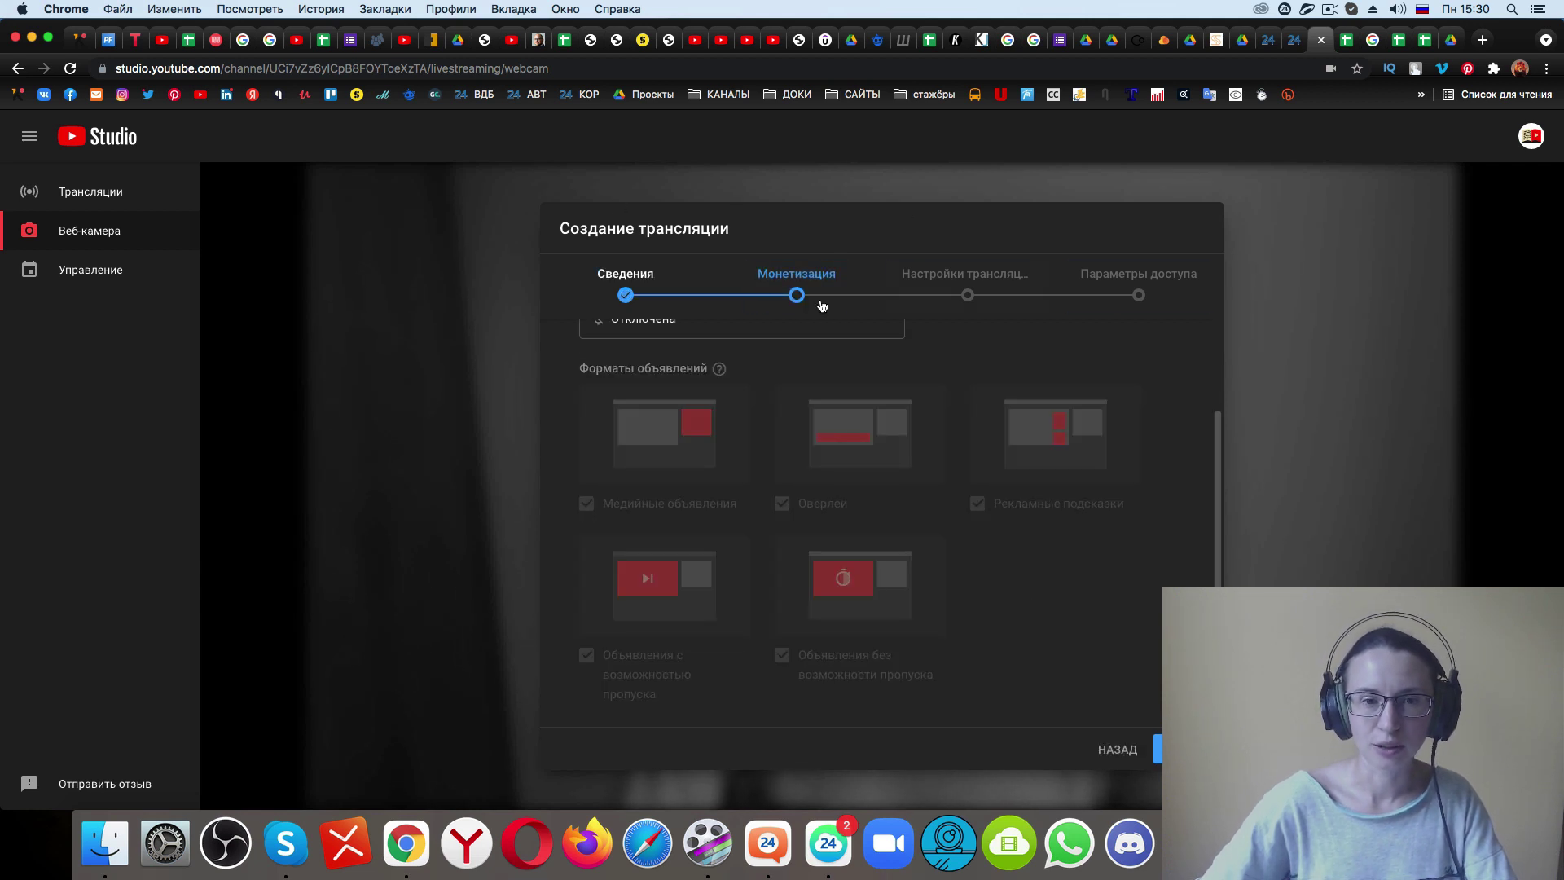
scroll(937, 423, "up", 3)
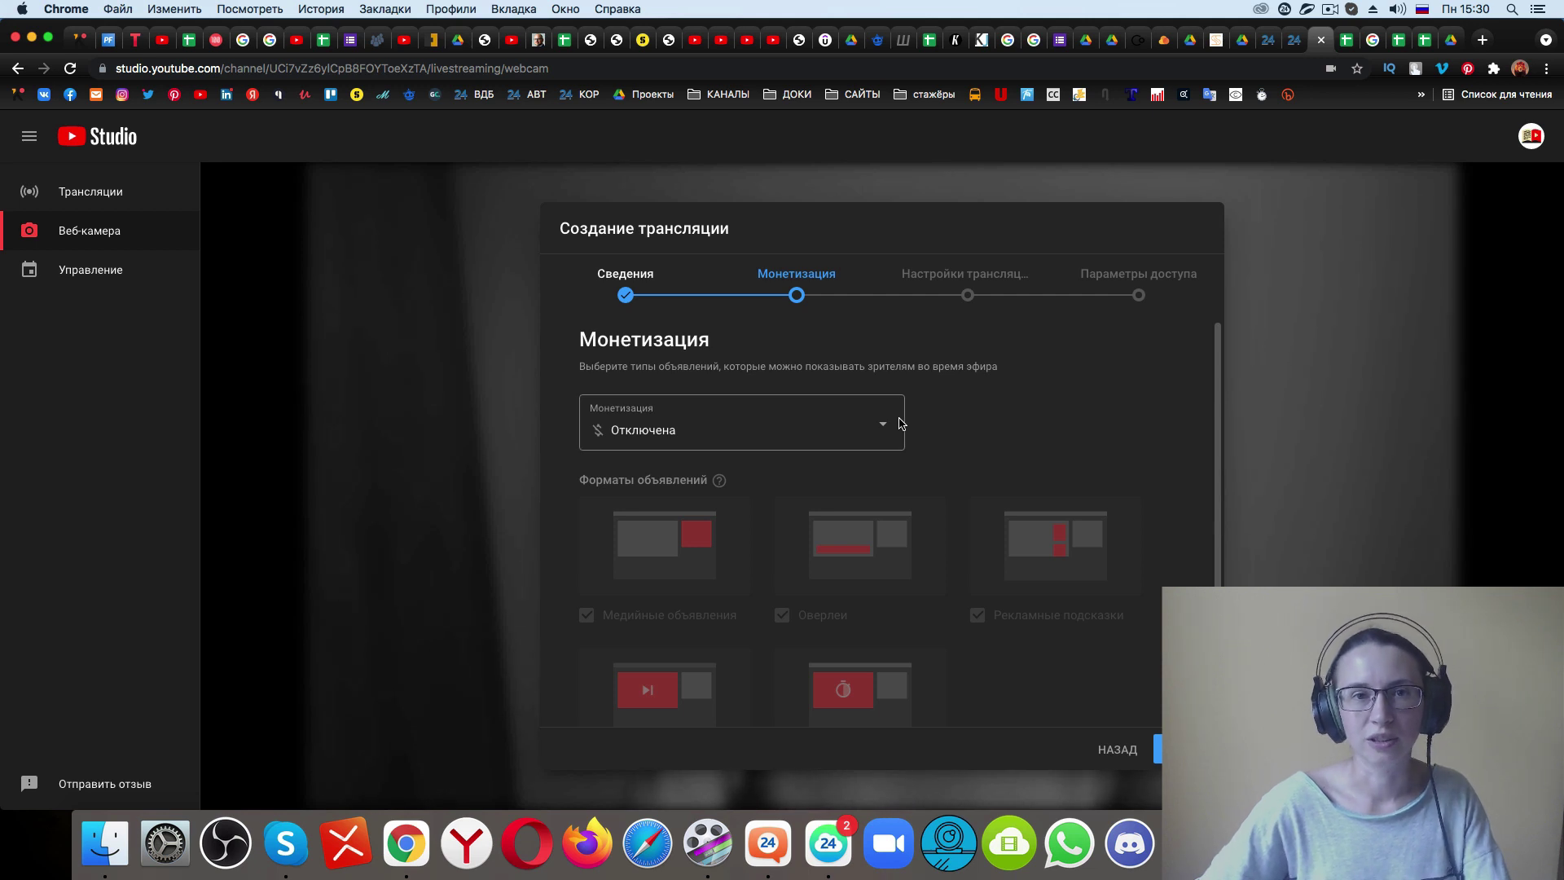
left_click(896, 424)
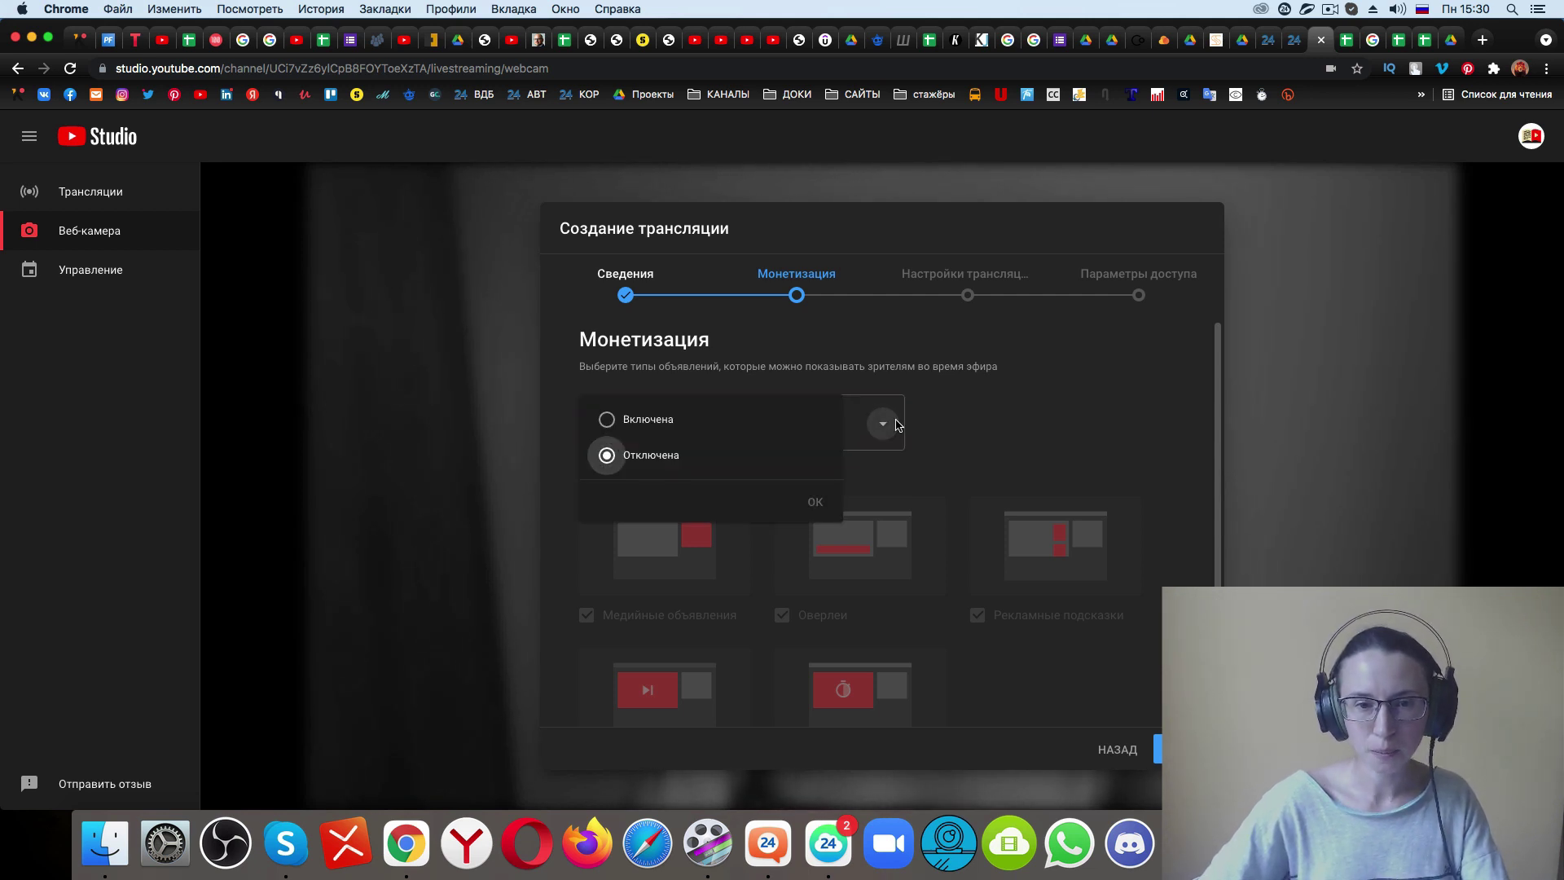
left_click(1018, 448)
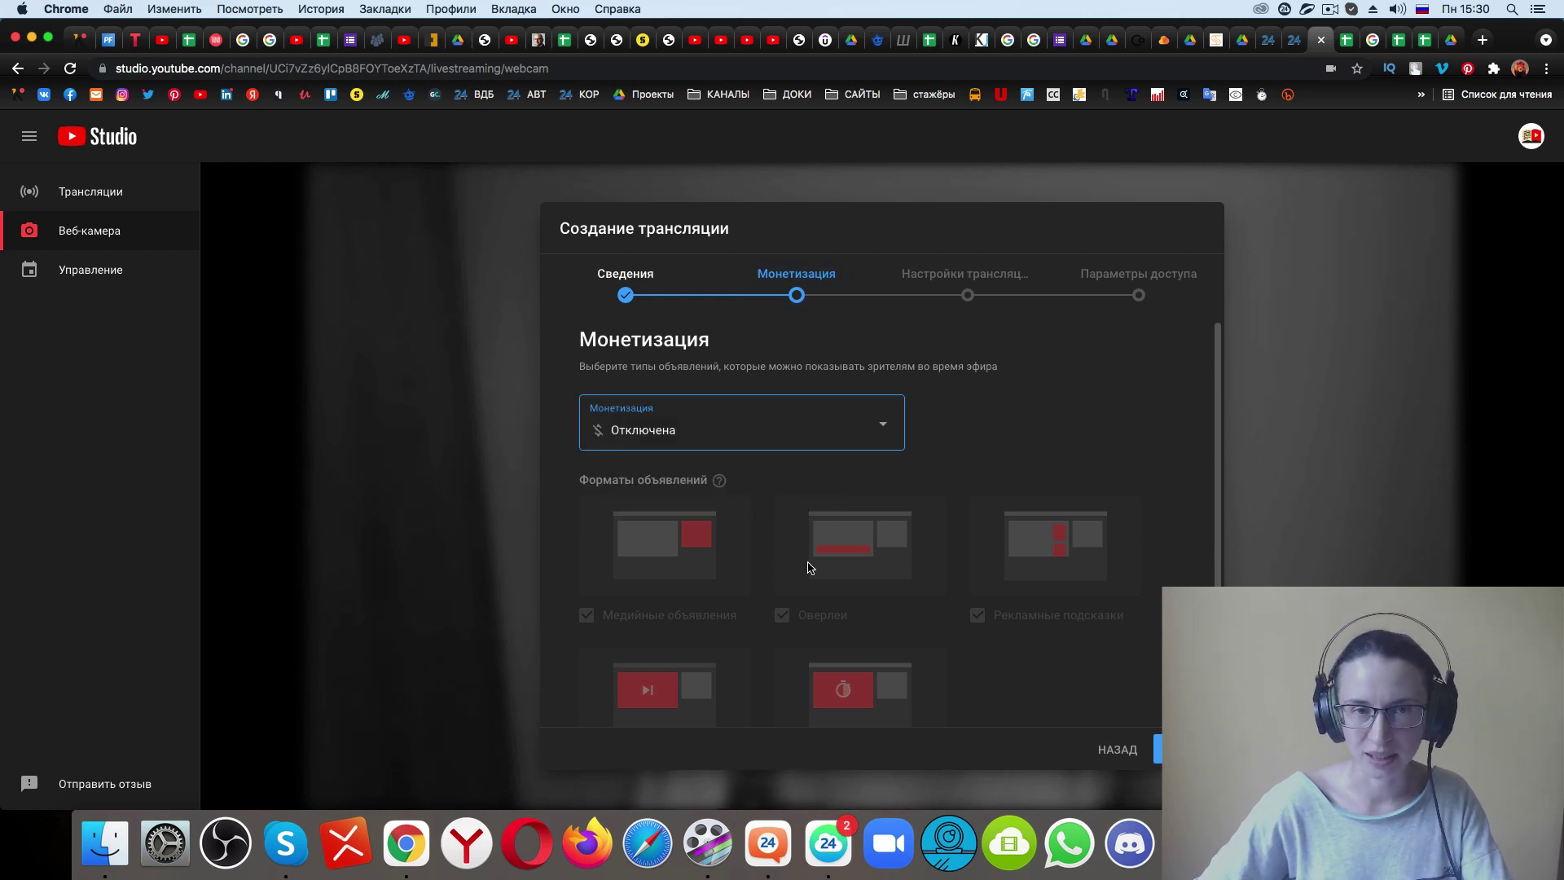
scroll(594, 480, "down", 3)
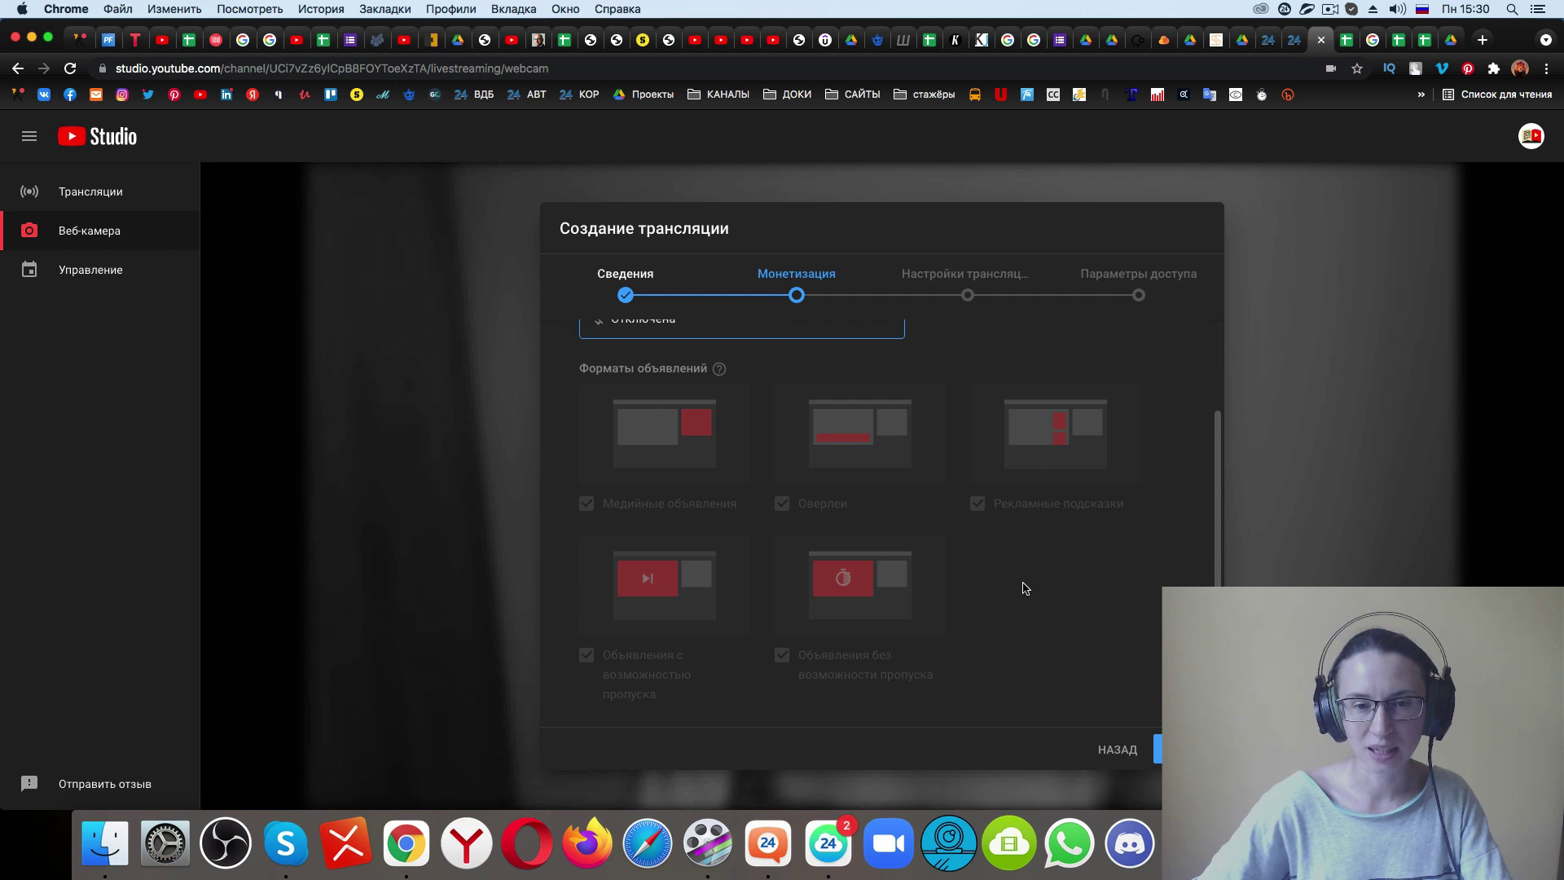
Continue to the stream settings stage and examine the chat, chat replay and chat participant options.
left_click(1185, 749)
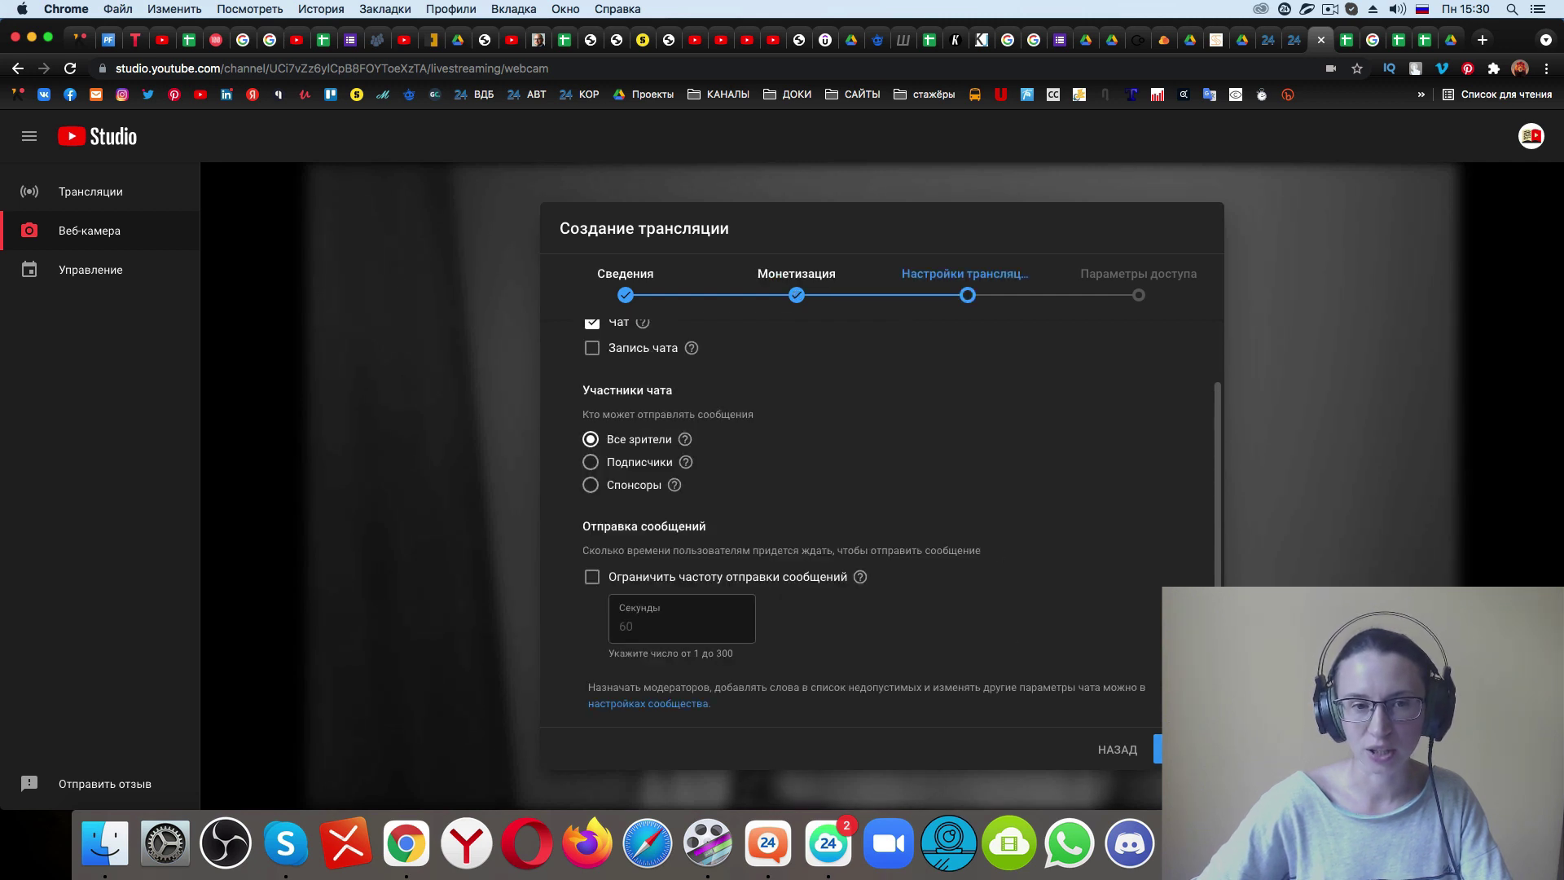
scroll(1077, 628, "up", 3)
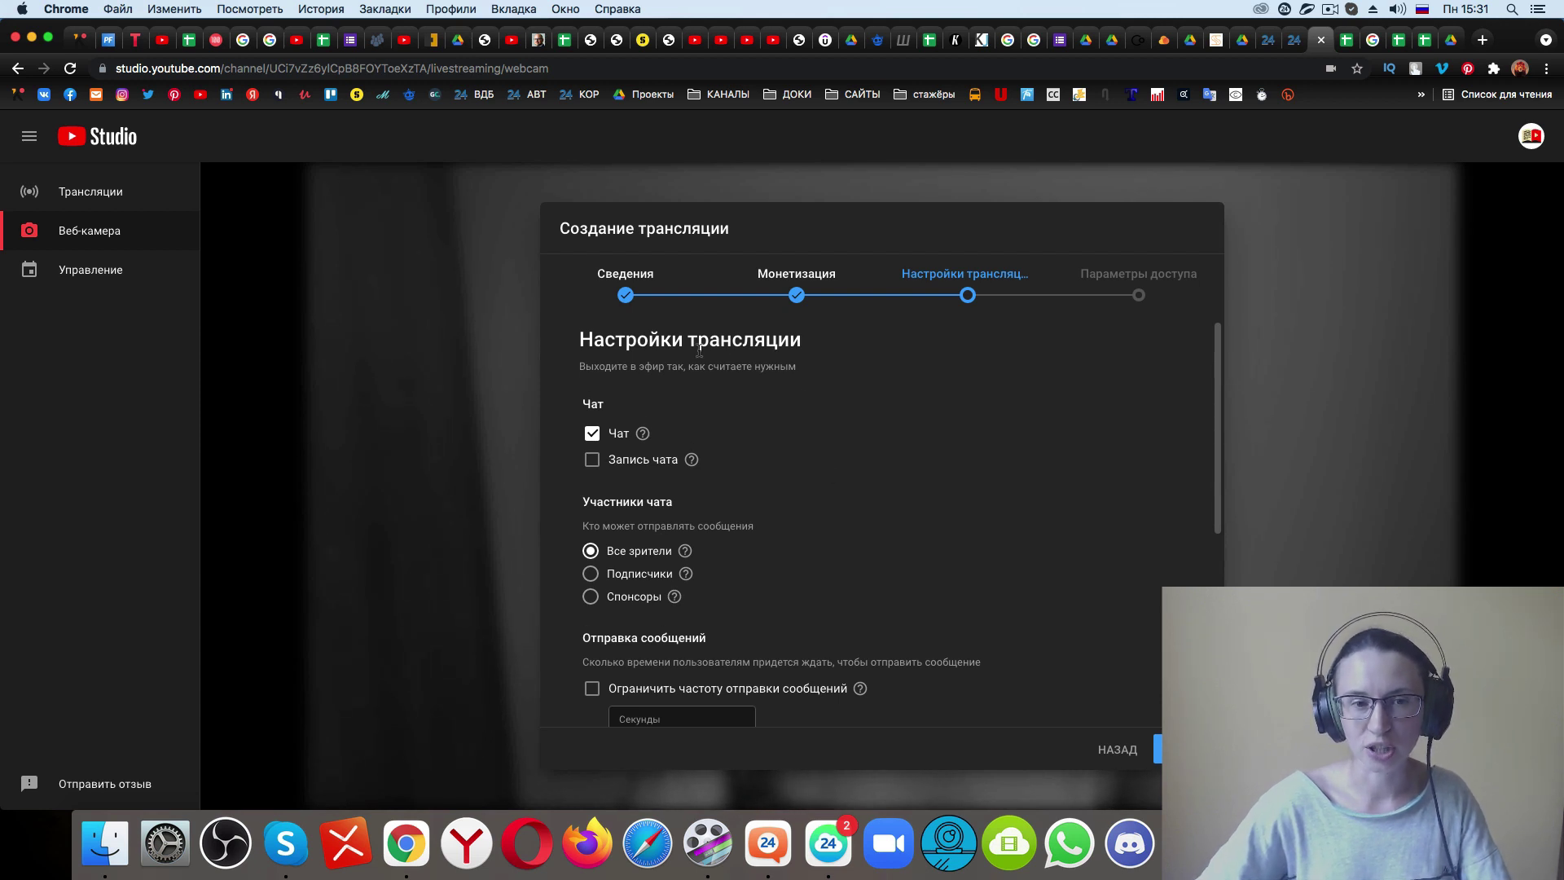
scroll(692, 363, "down", 1)
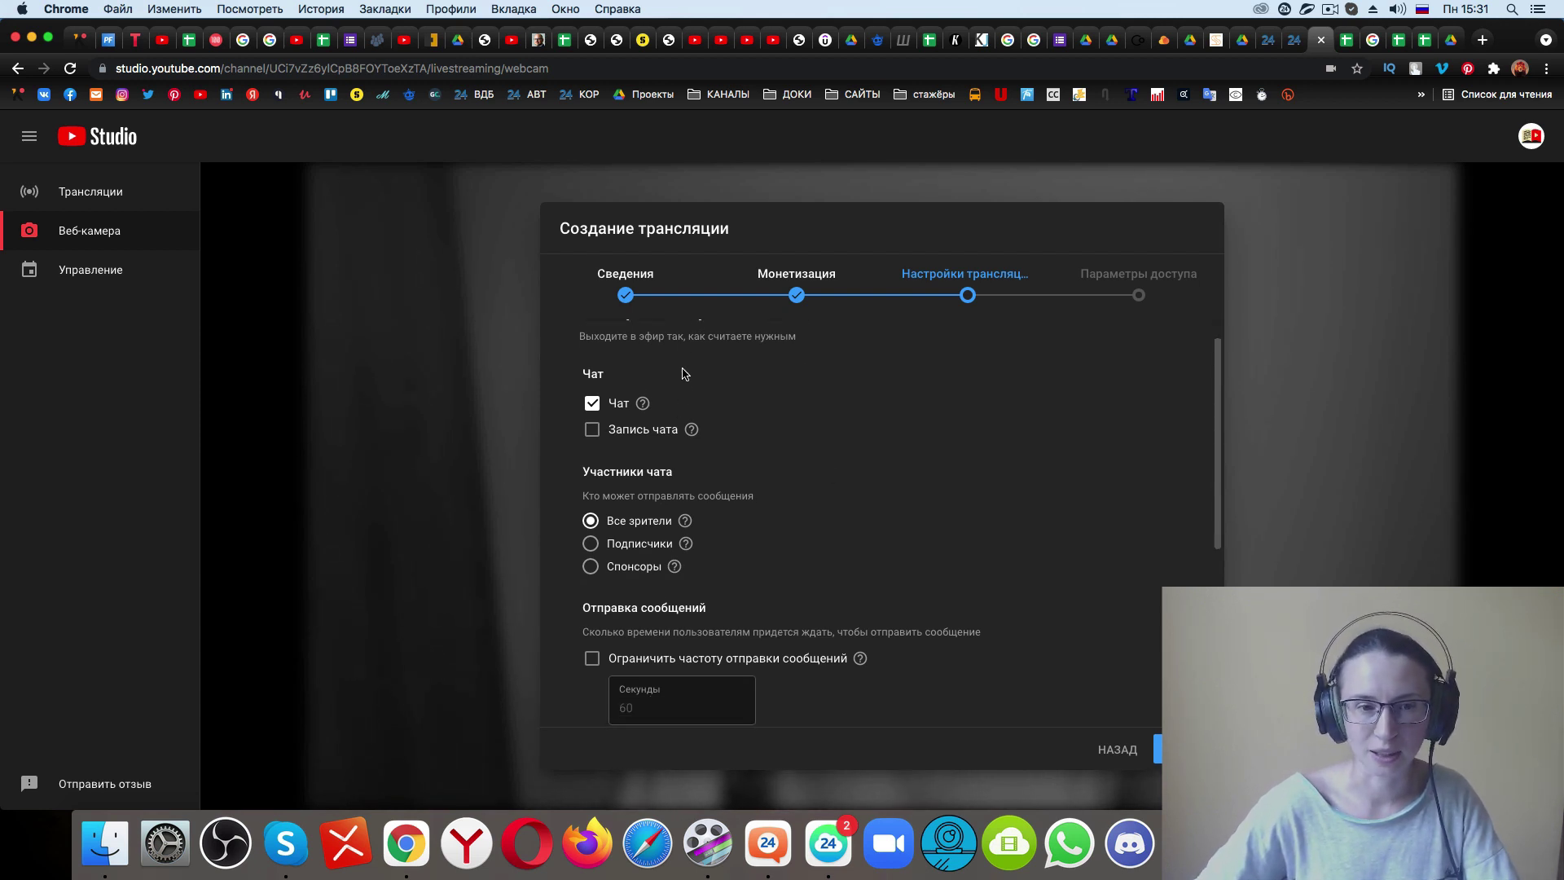
scroll(697, 423, "up", 1)
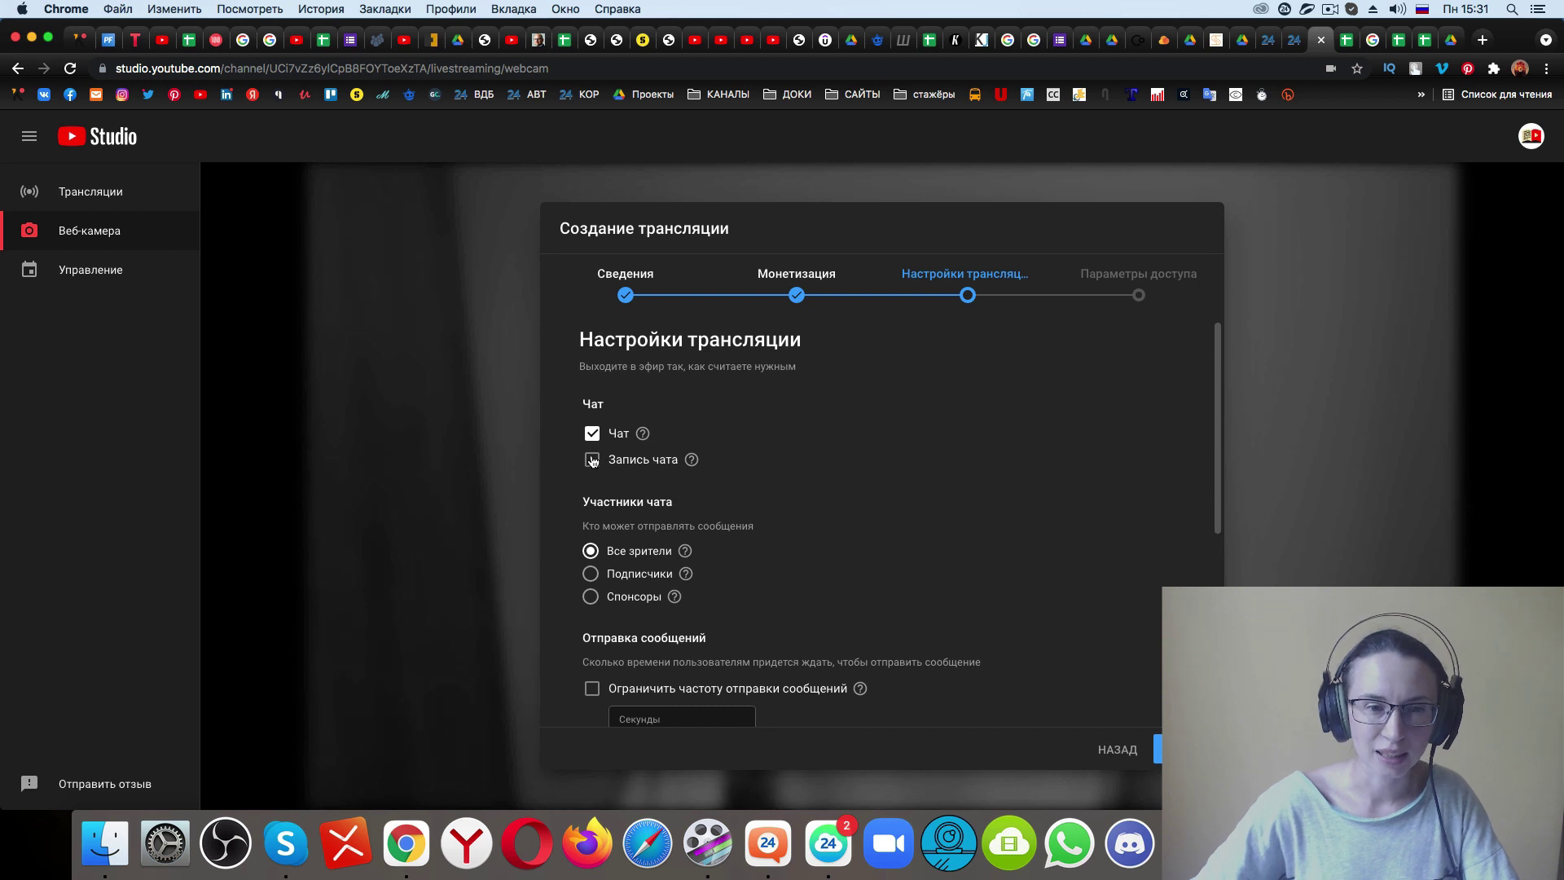
mouse_move(695, 460)
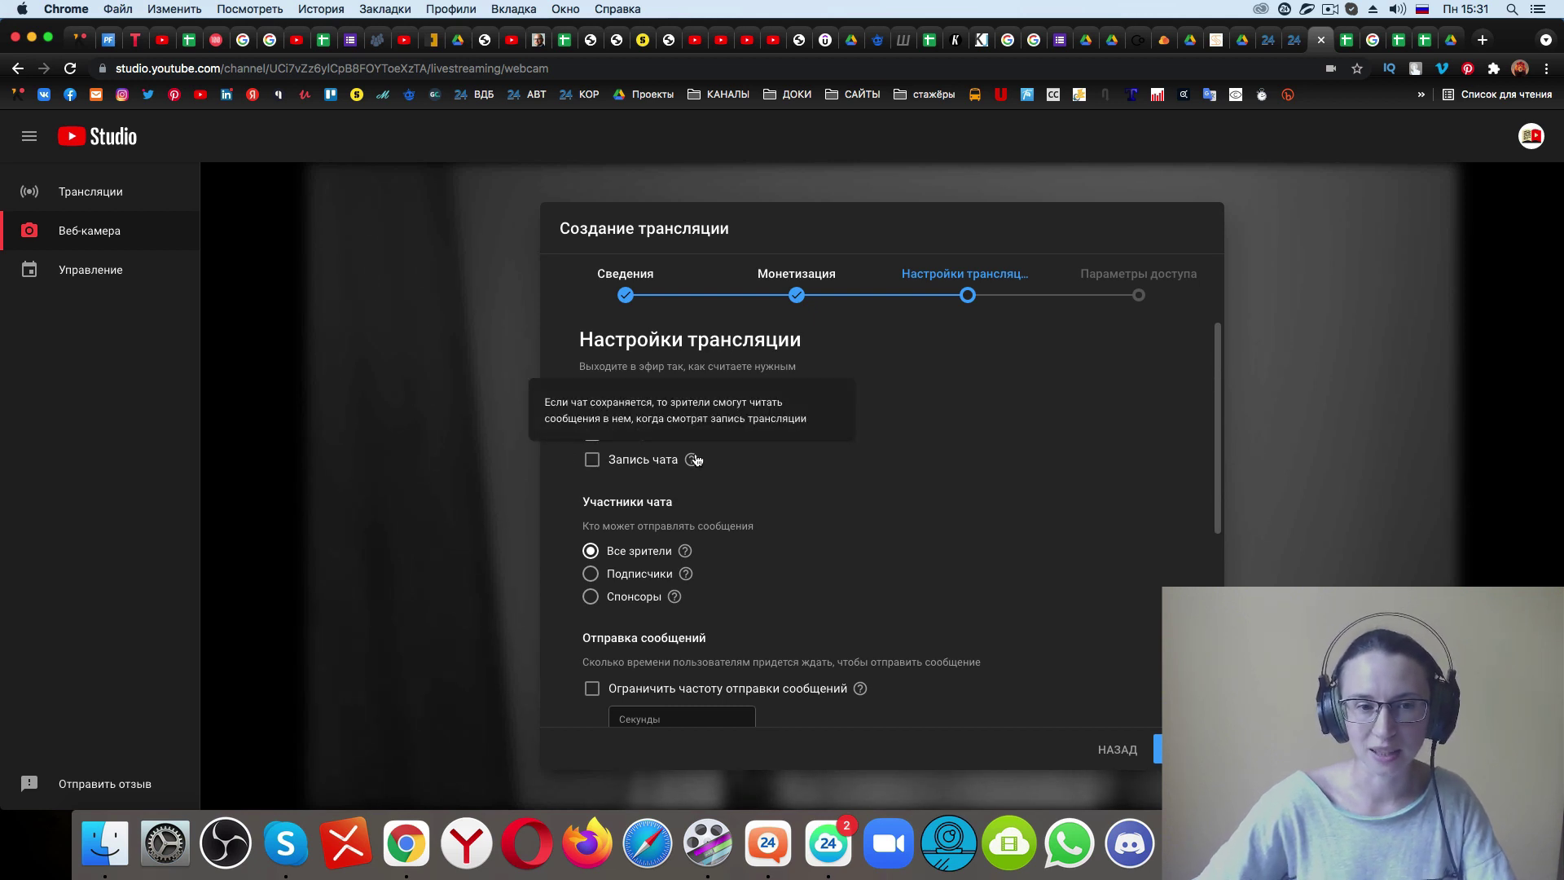
mouse_move(638, 439)
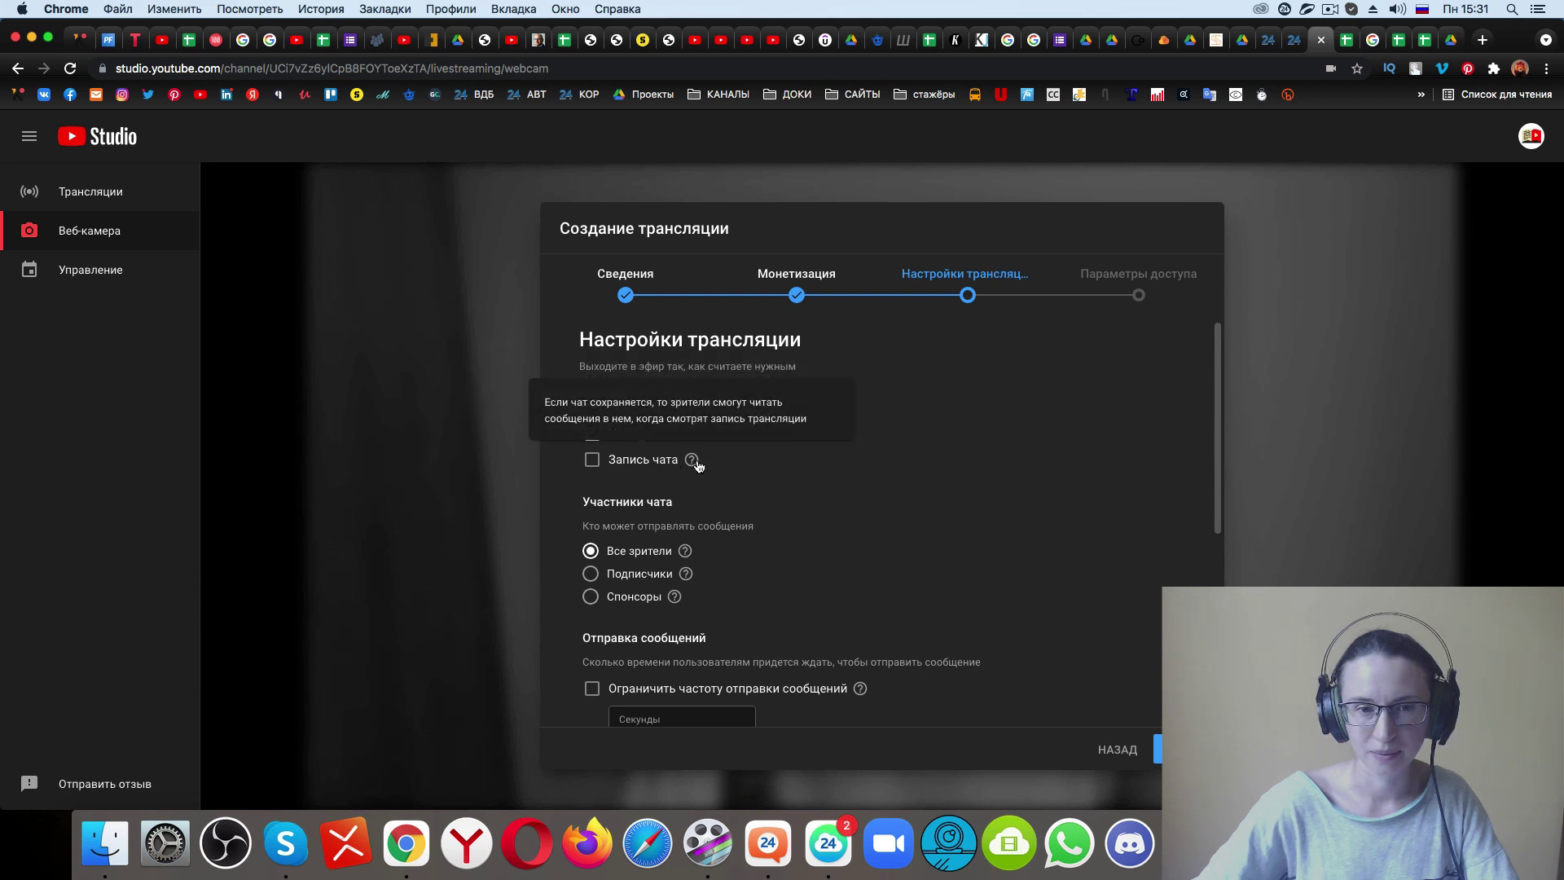
scroll(628, 505, "down", 1)
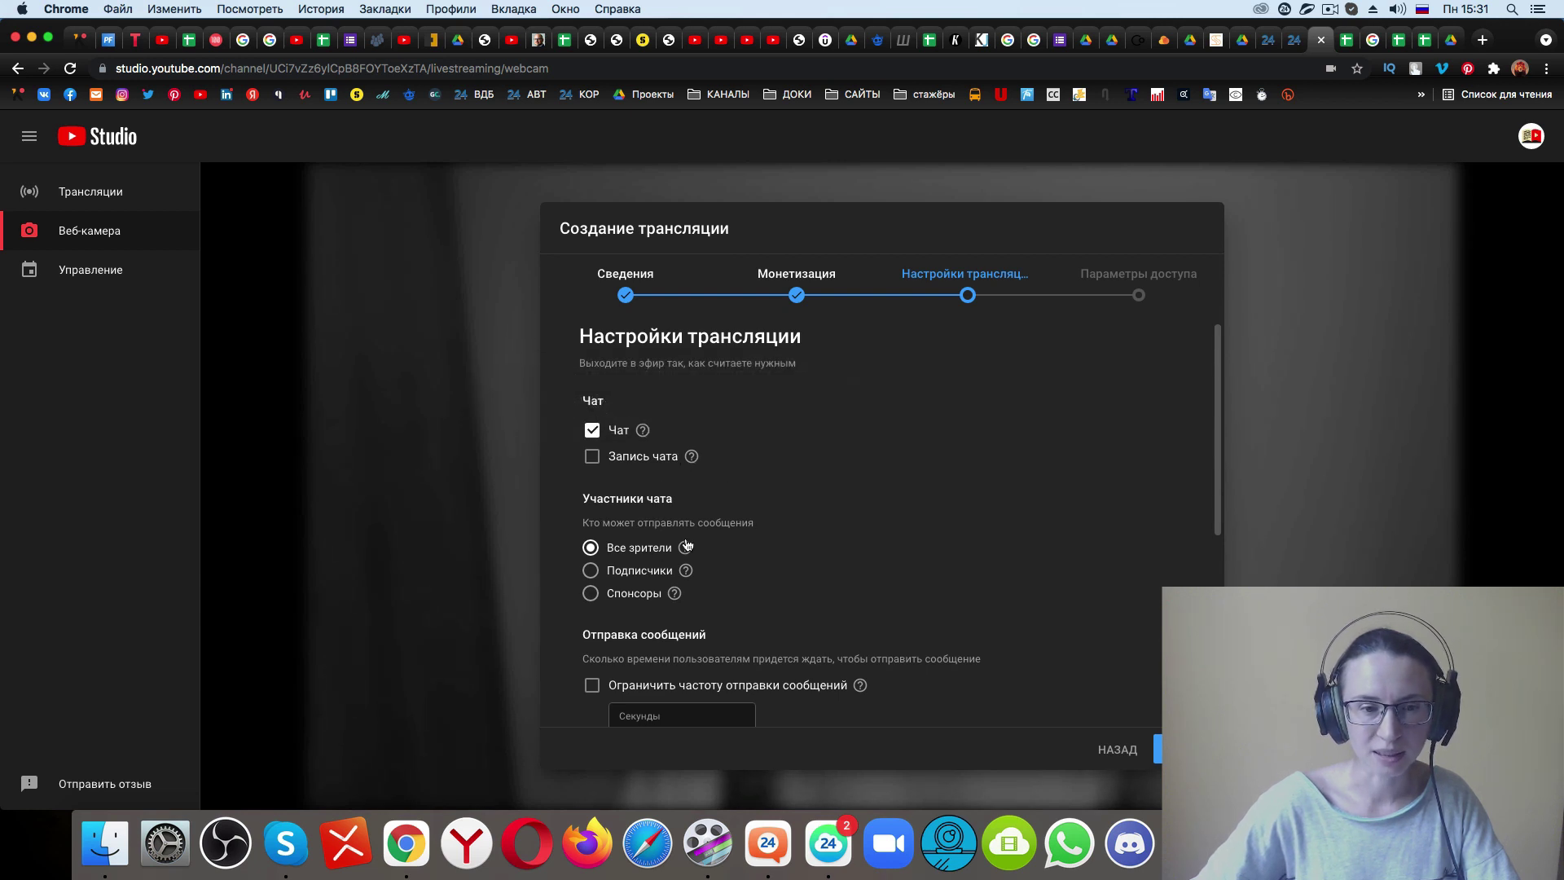
scroll(687, 546, "down", 1)
left_click_drag(588, 468, 699, 477)
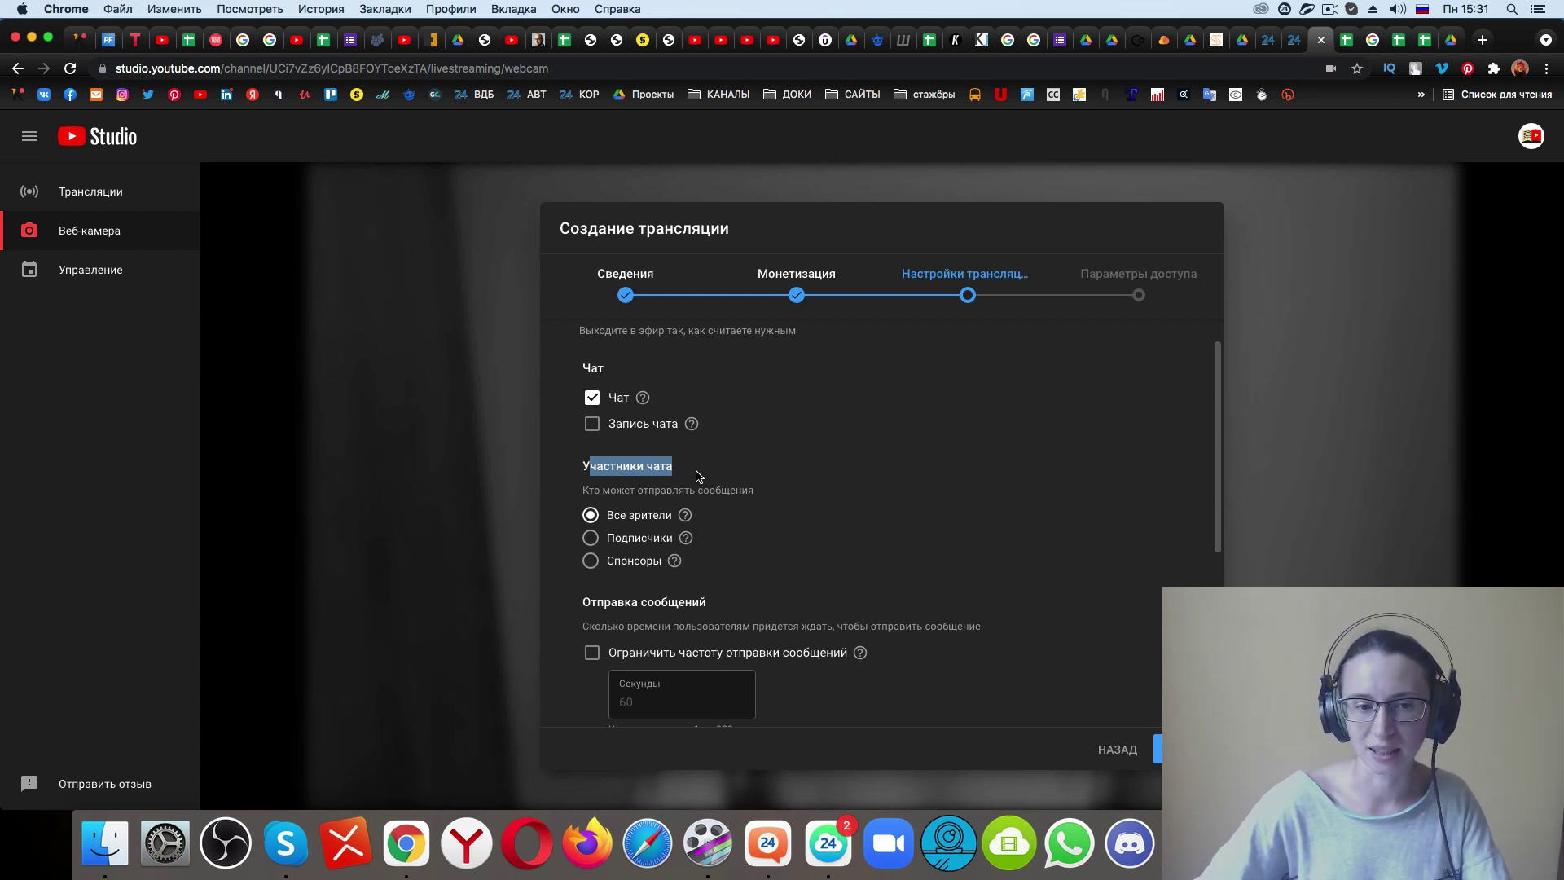
scroll(697, 476, "down", 1)
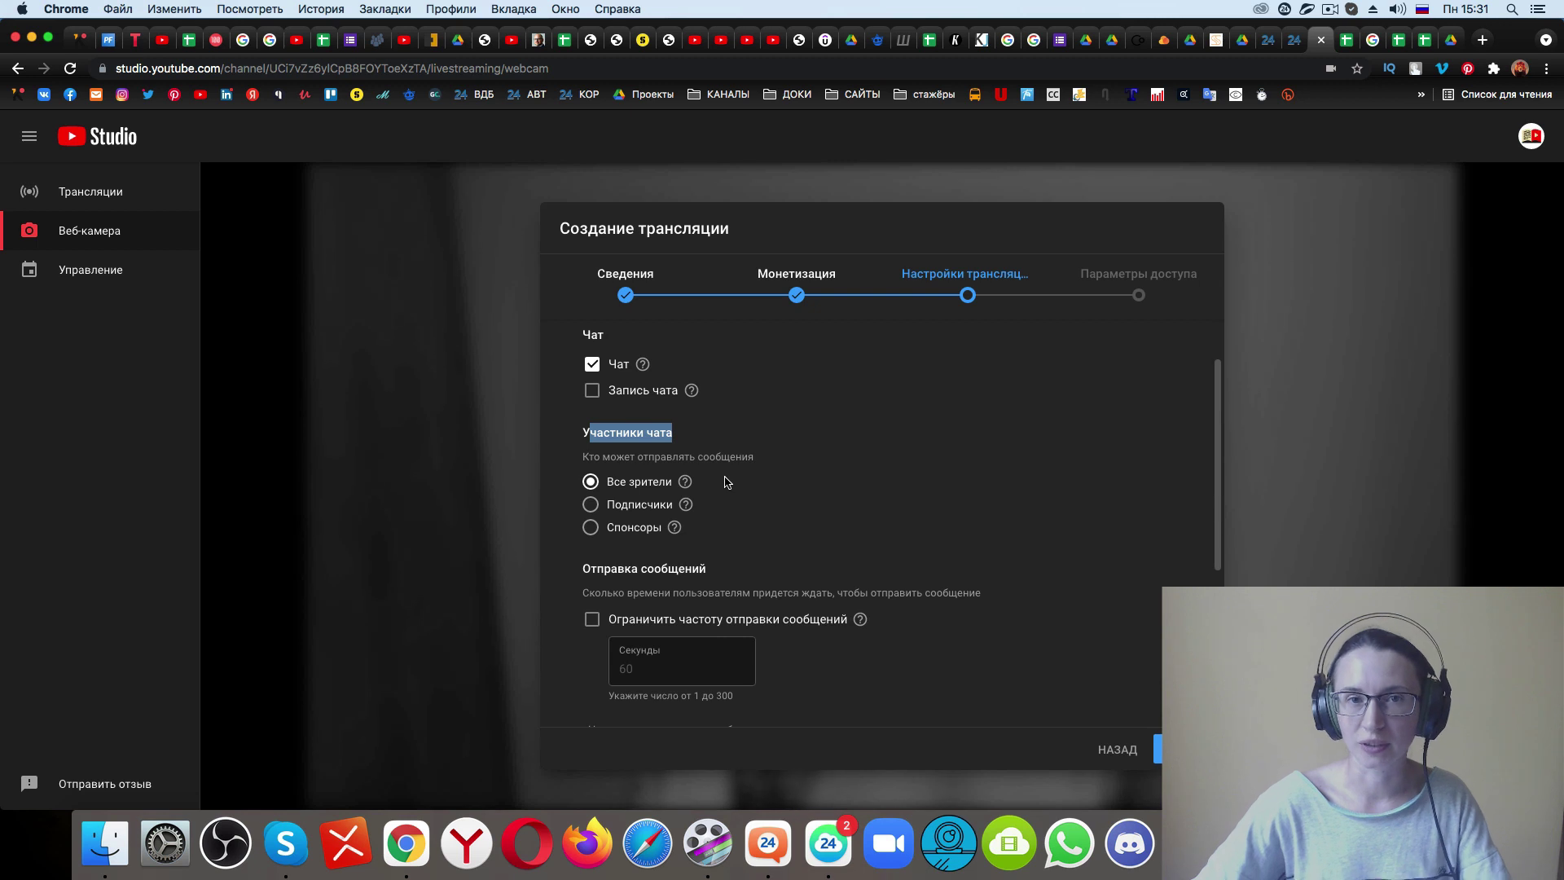
Limit the chat participants to subscribers (Подписчики) with the minimum subscription period set to Другой.
left_click(622, 506)
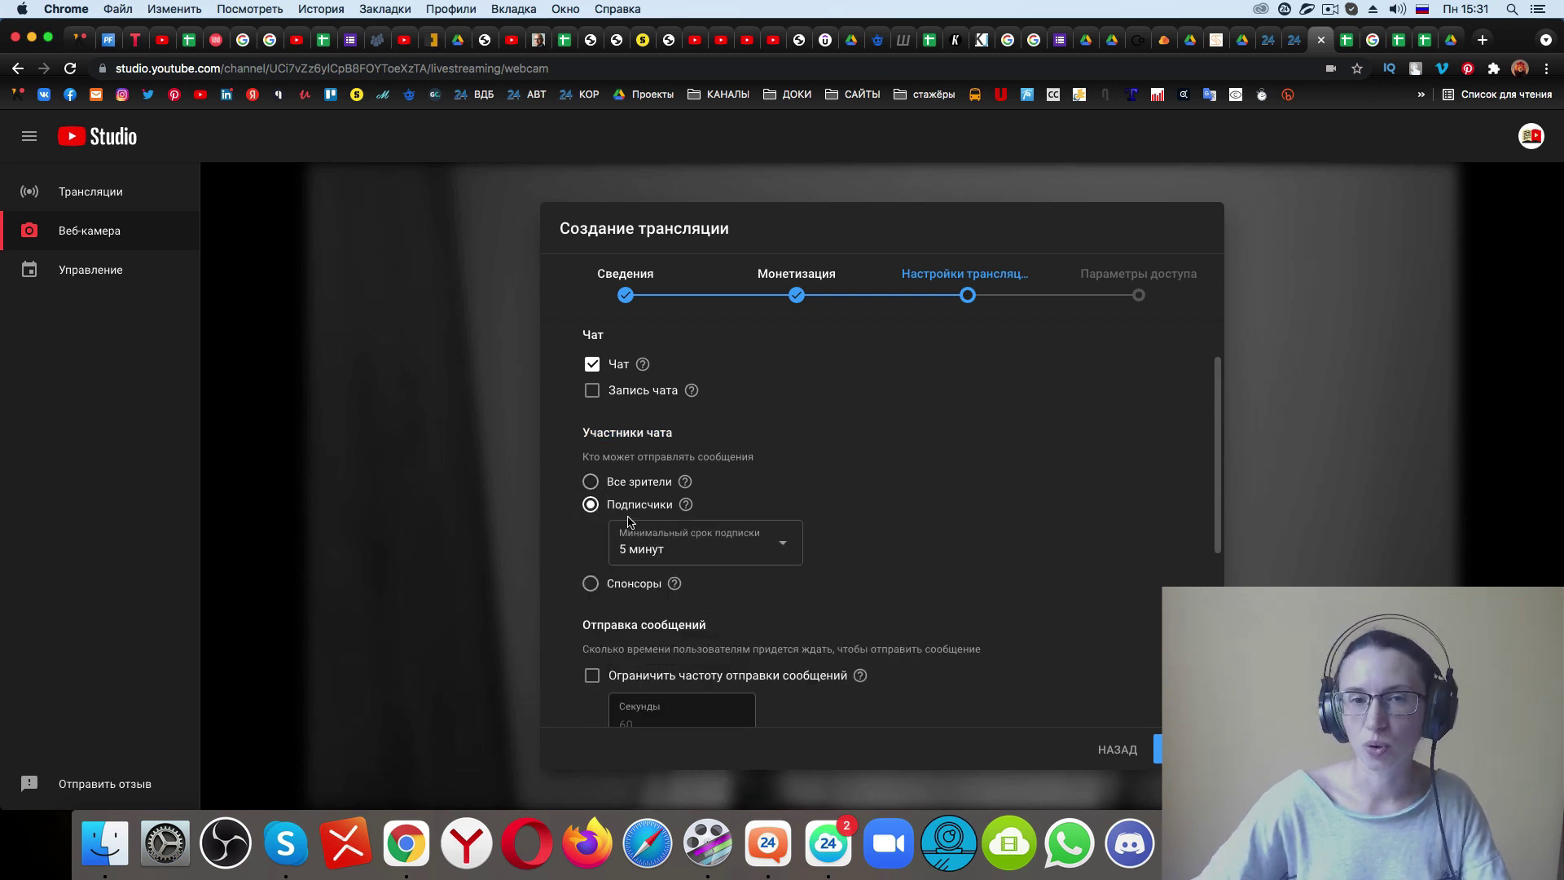
left_click(788, 554)
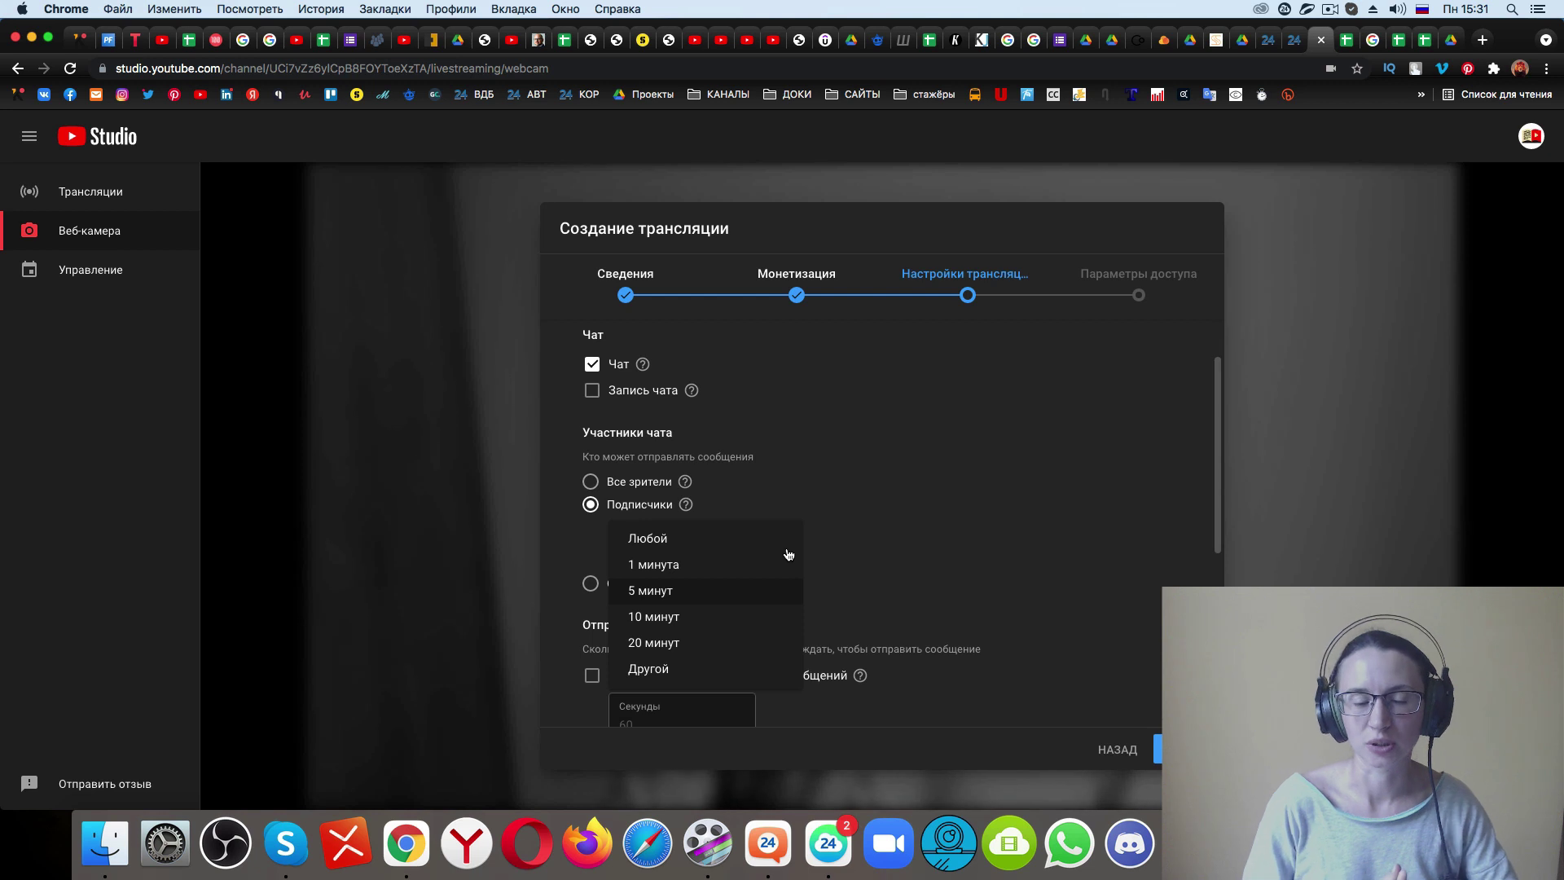
left_click(663, 672)
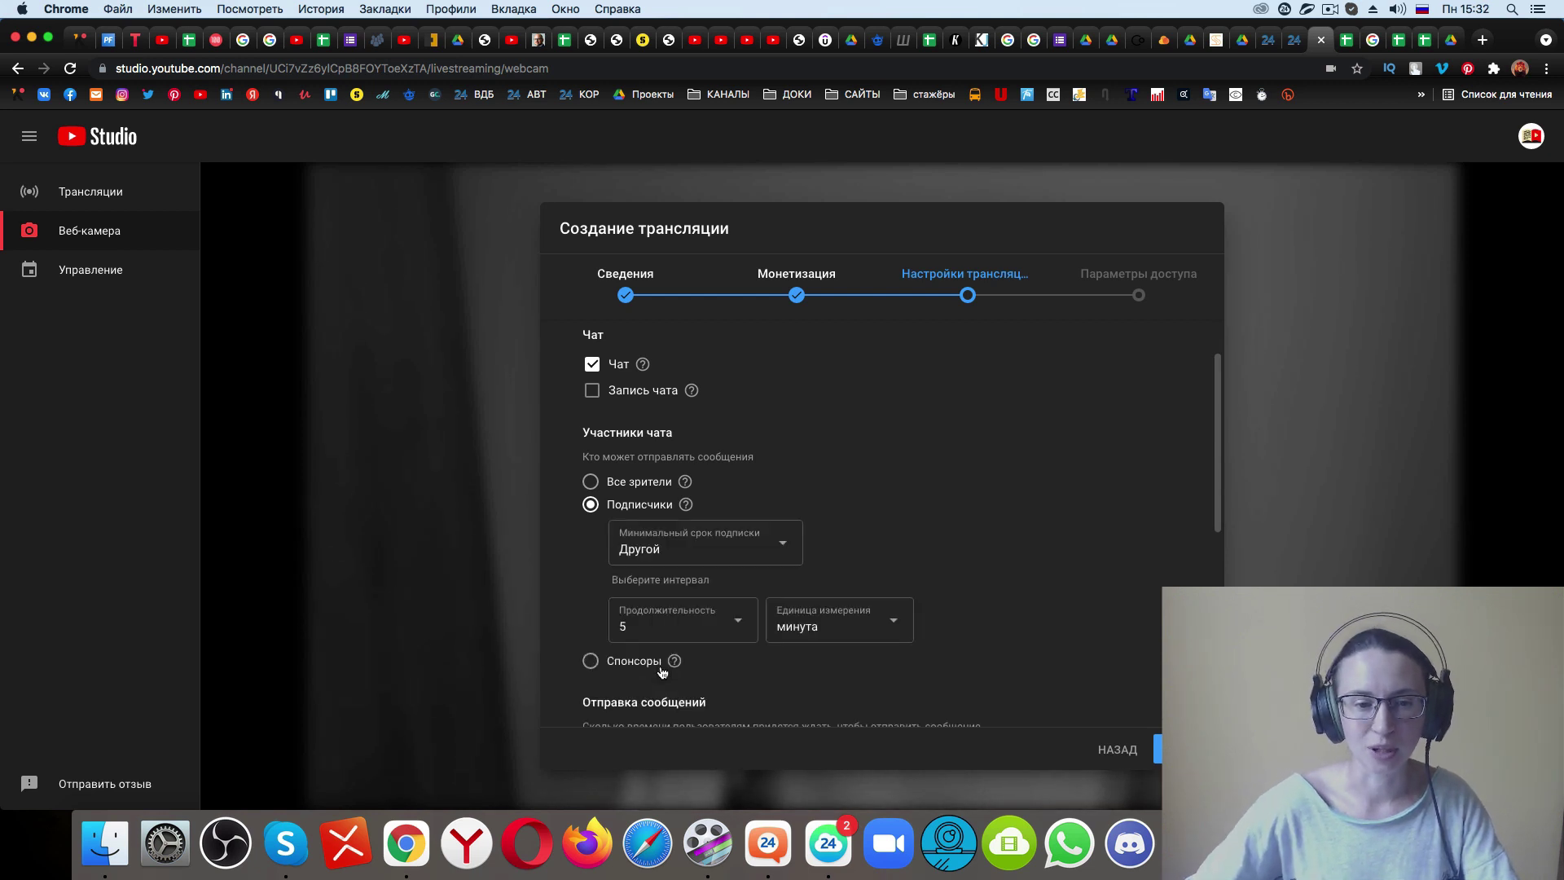
left_click(784, 548)
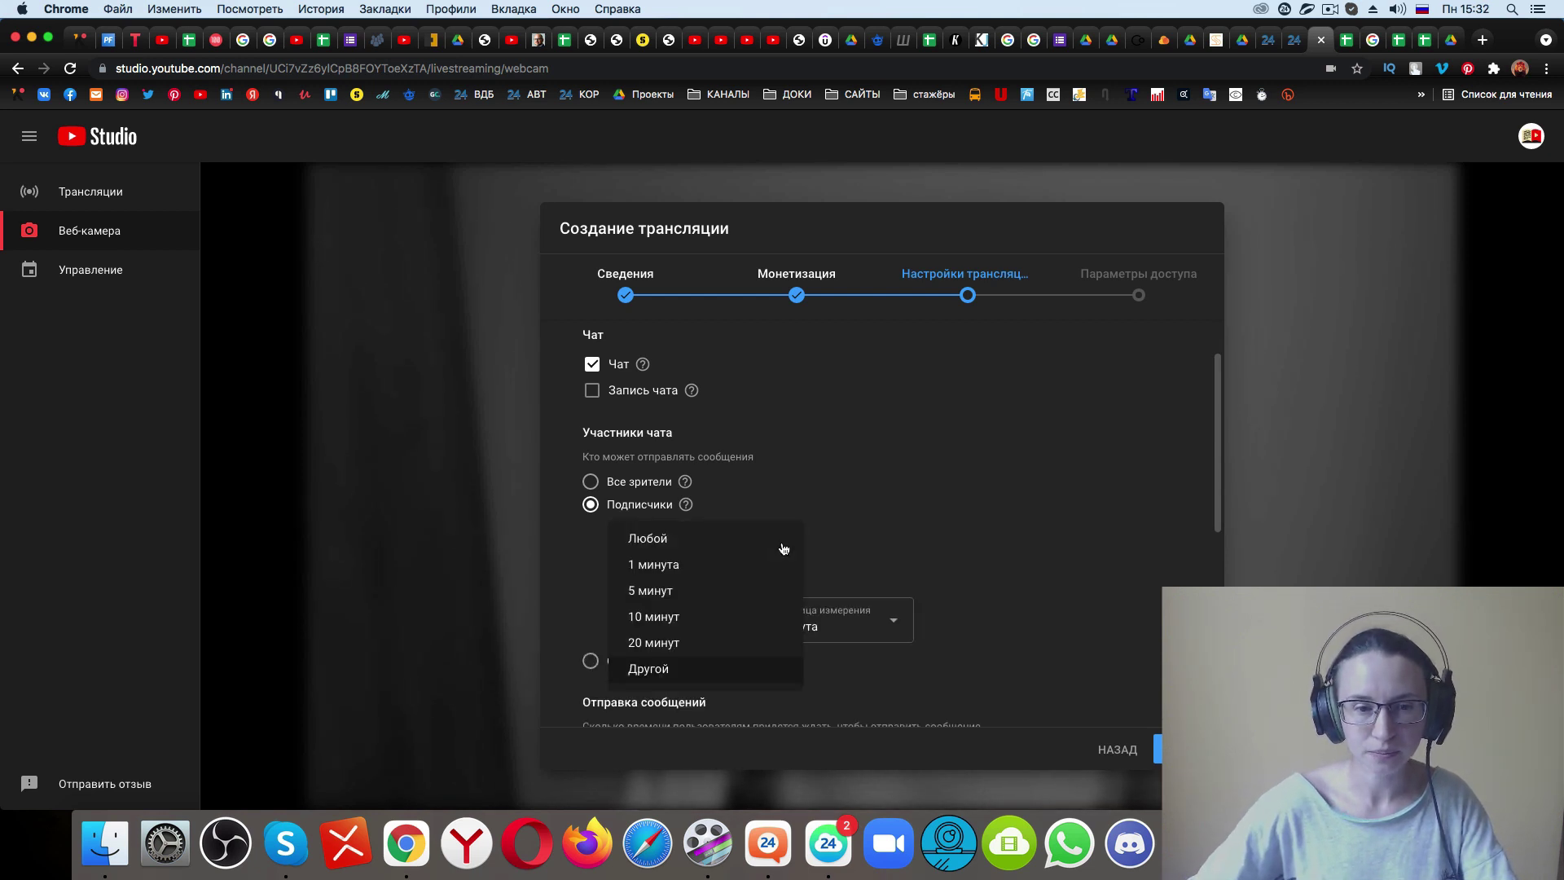
left_click(944, 564)
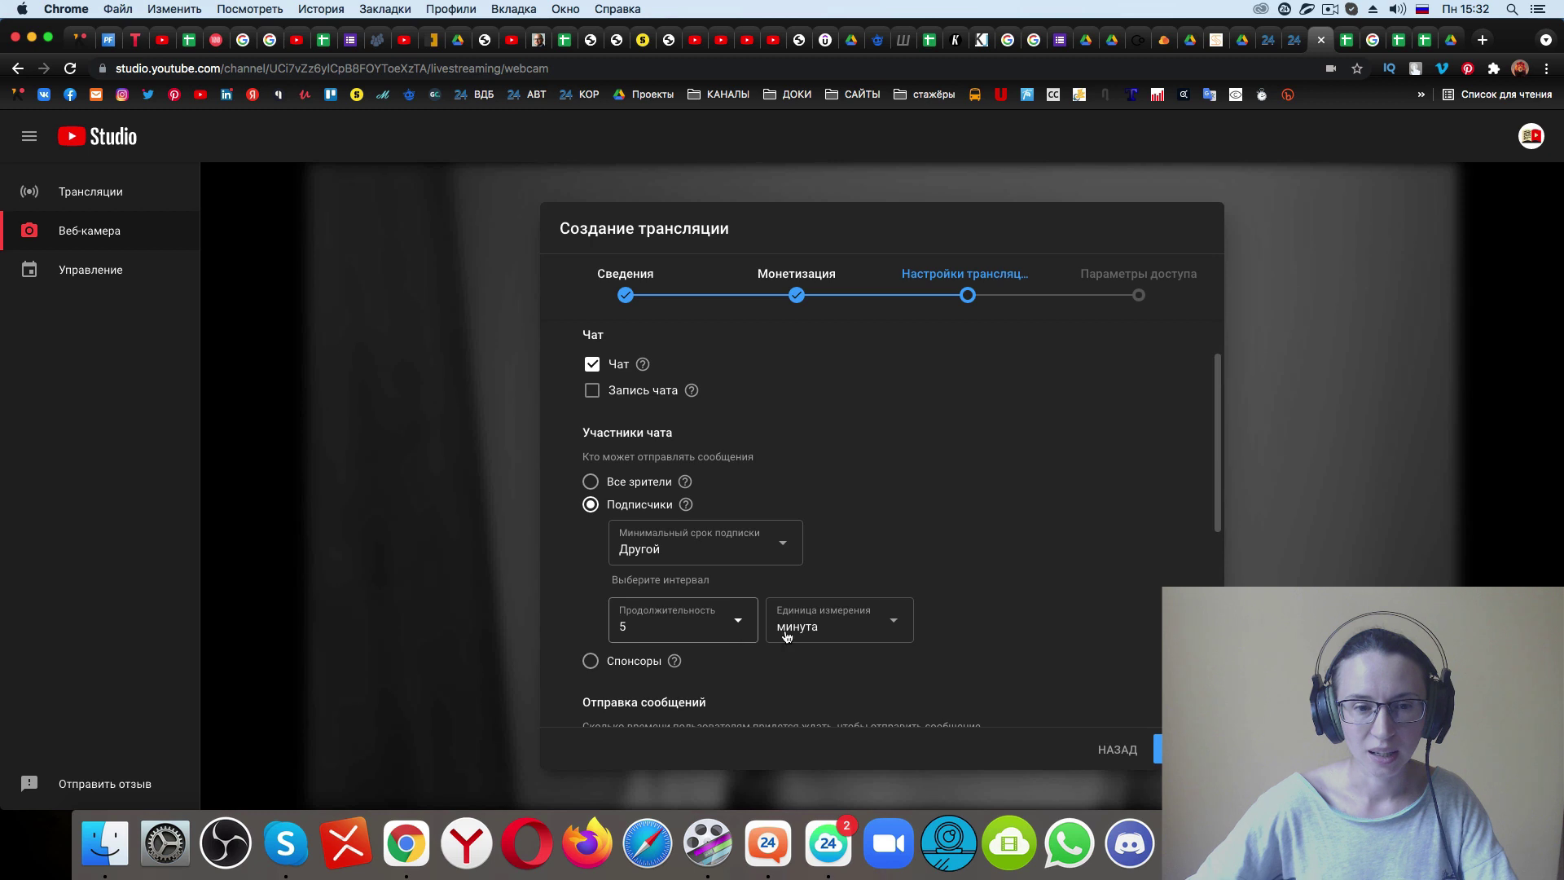
Set the custom minimum subscription interval for chat participants to 1 месяц.
left_click(738, 623)
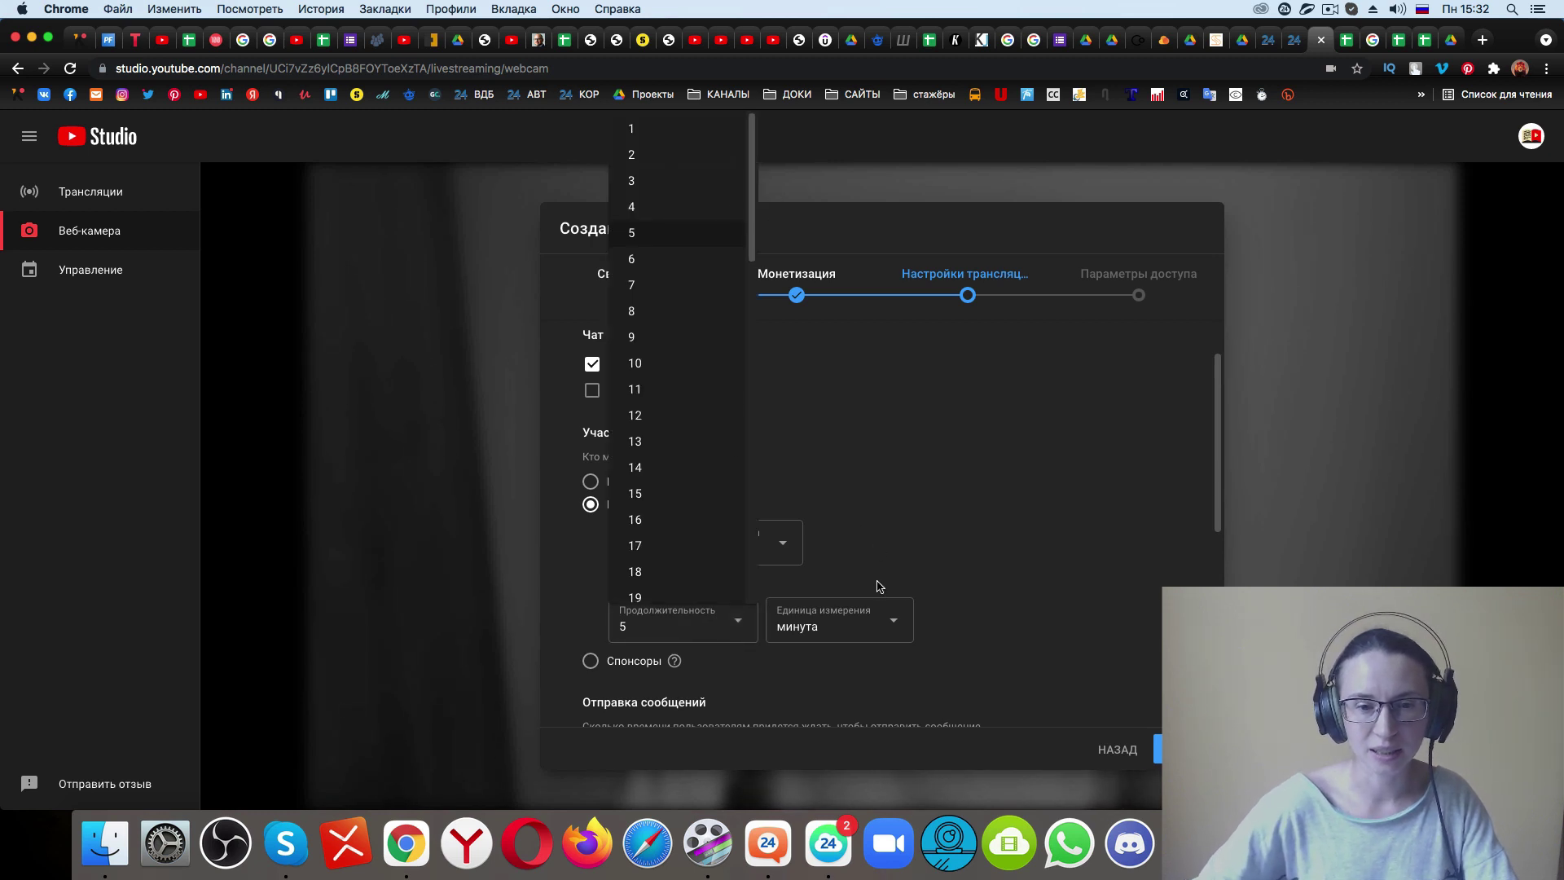
left_click(894, 619)
left_click(897, 626)
left_click(839, 717)
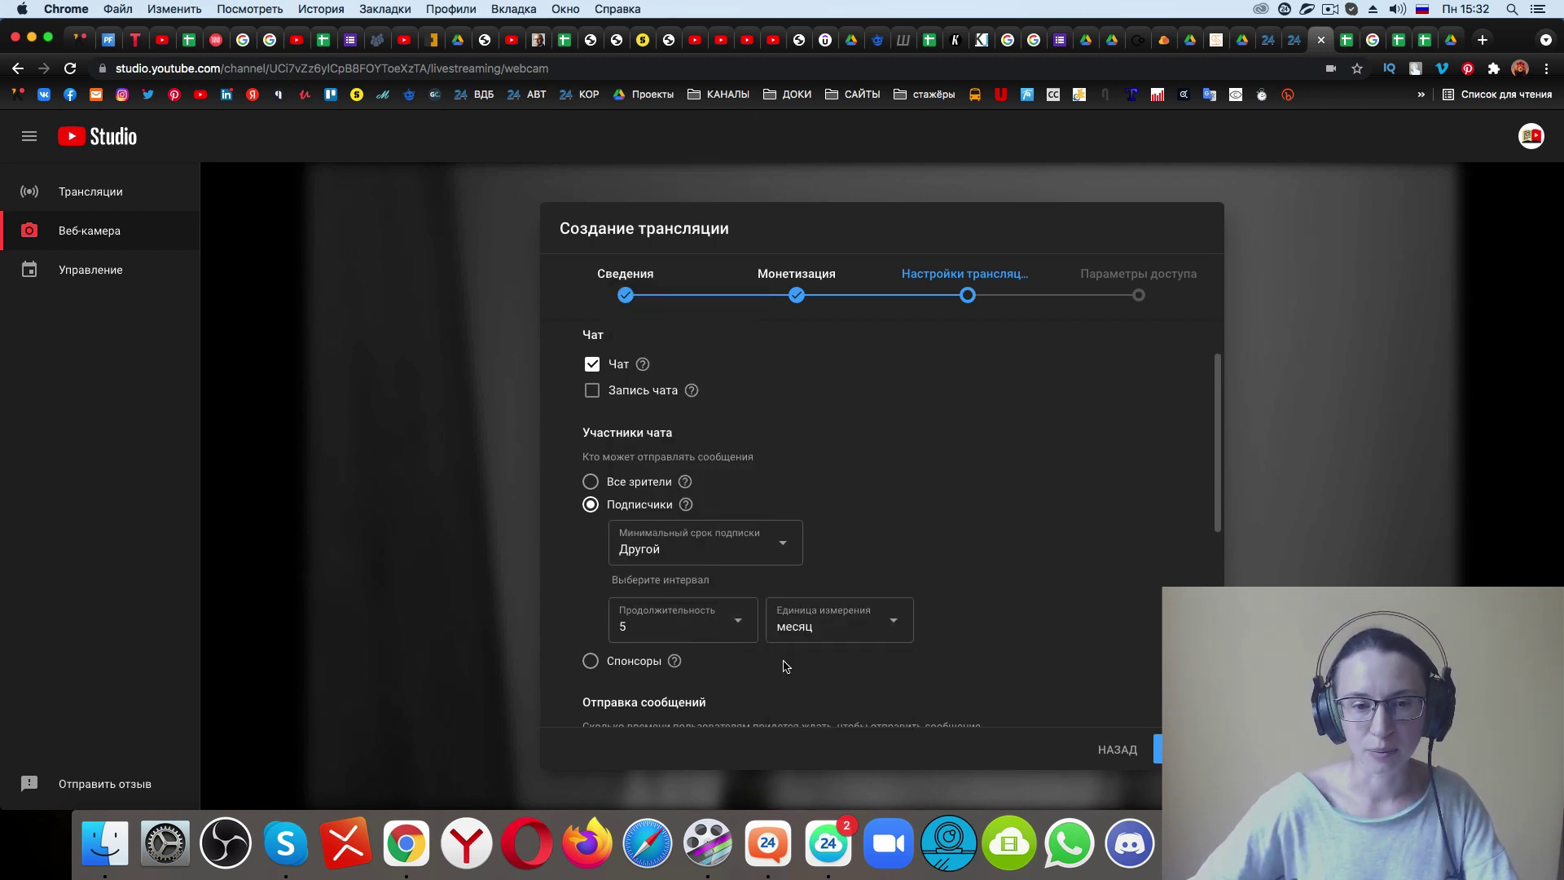
left_click(739, 620)
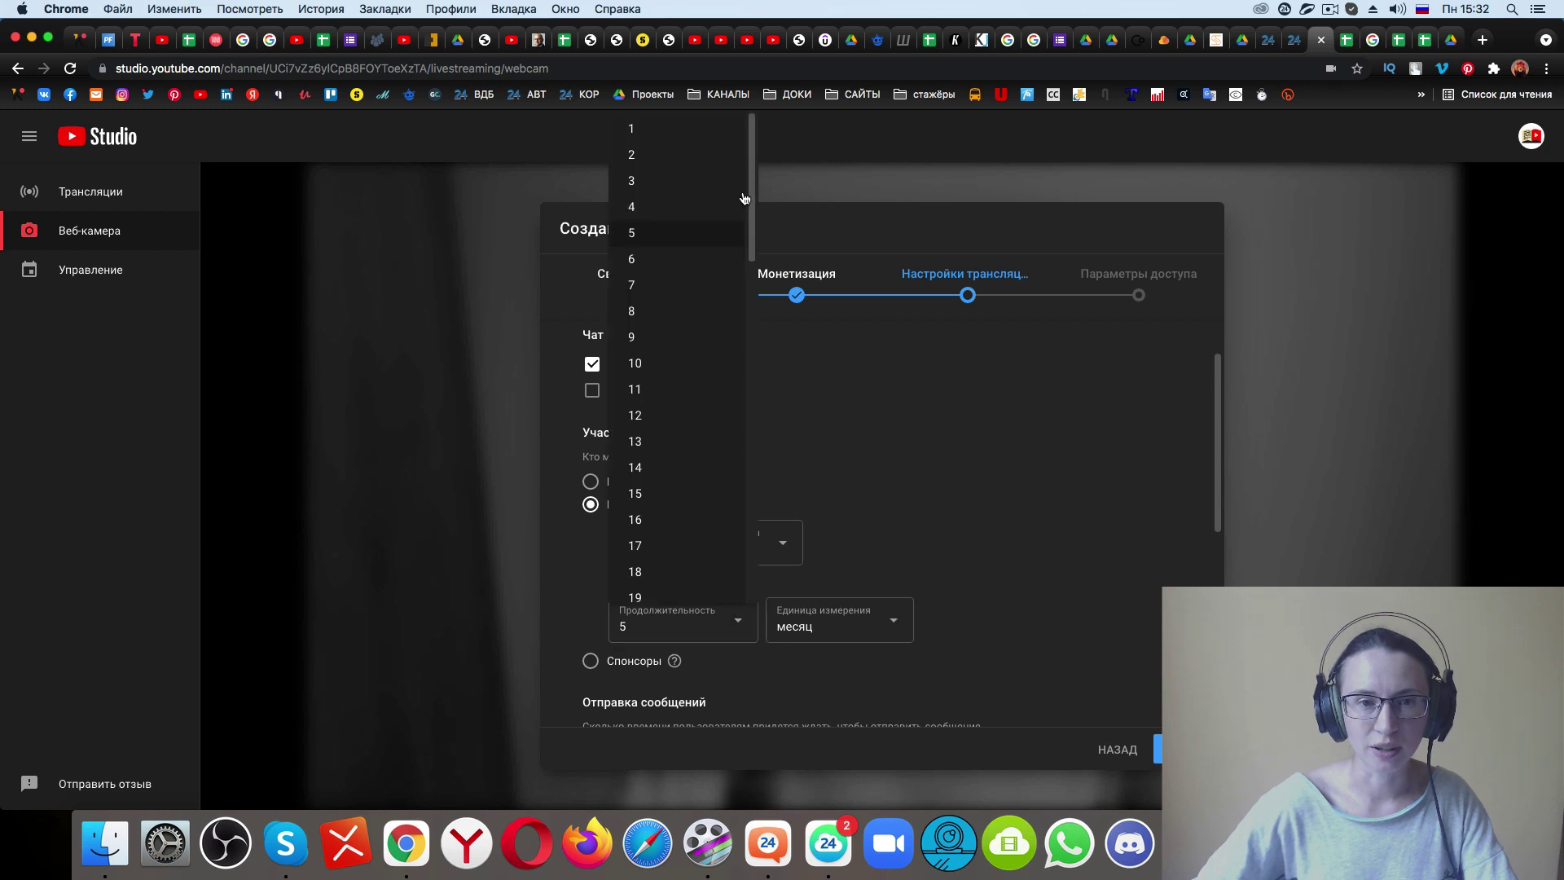
left_click(636, 124)
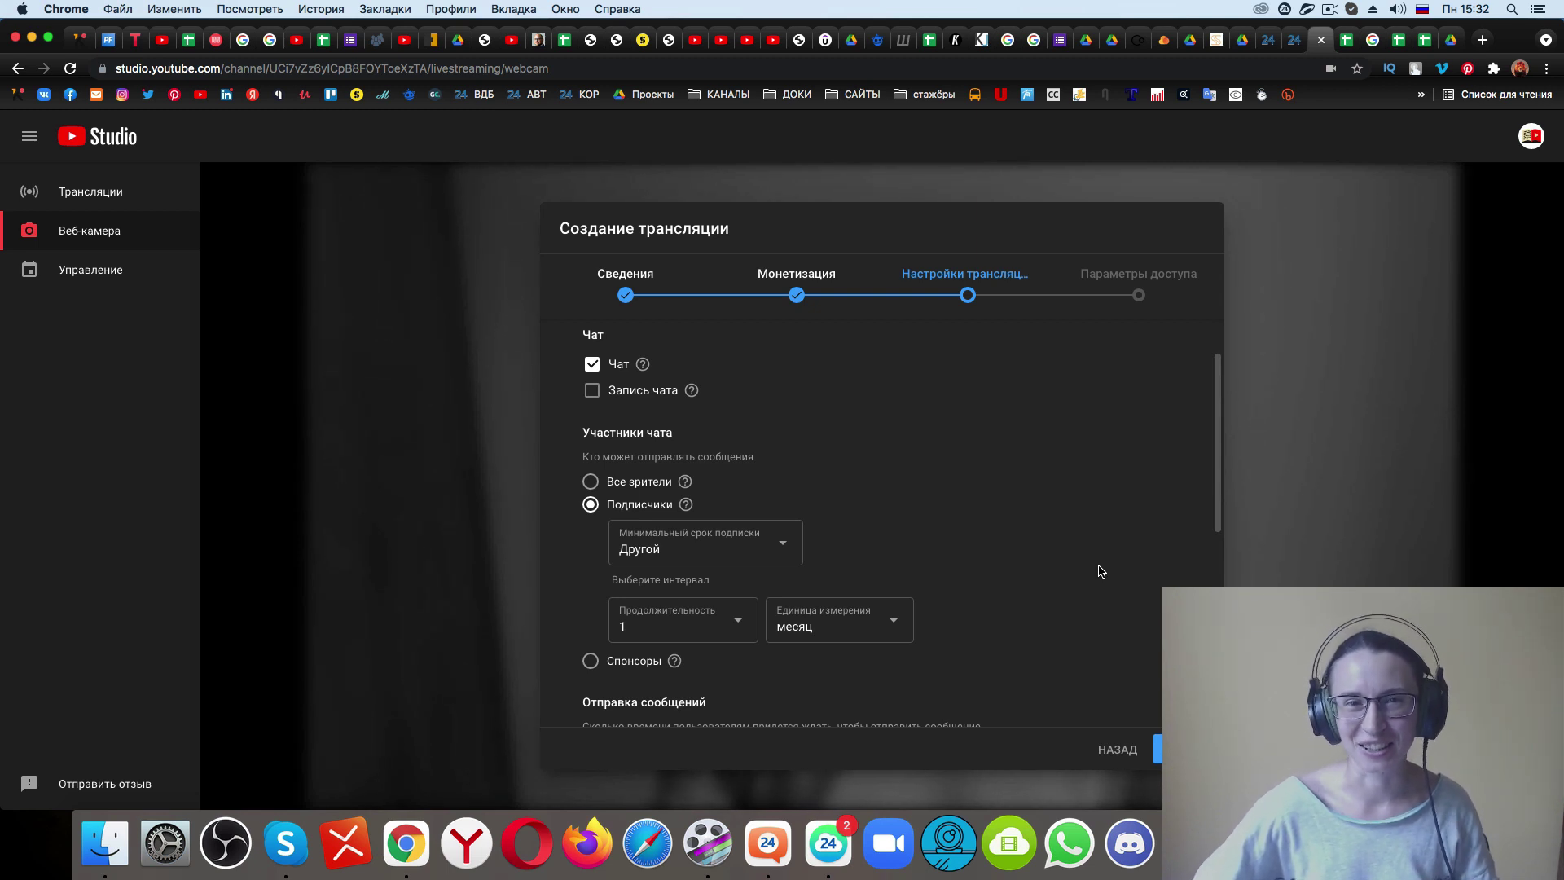
Allow only sponsors (Спонсоры) to send chat messages and limit the message frequency to one per 60 seconds.
scroll(1039, 662, "down", 3)
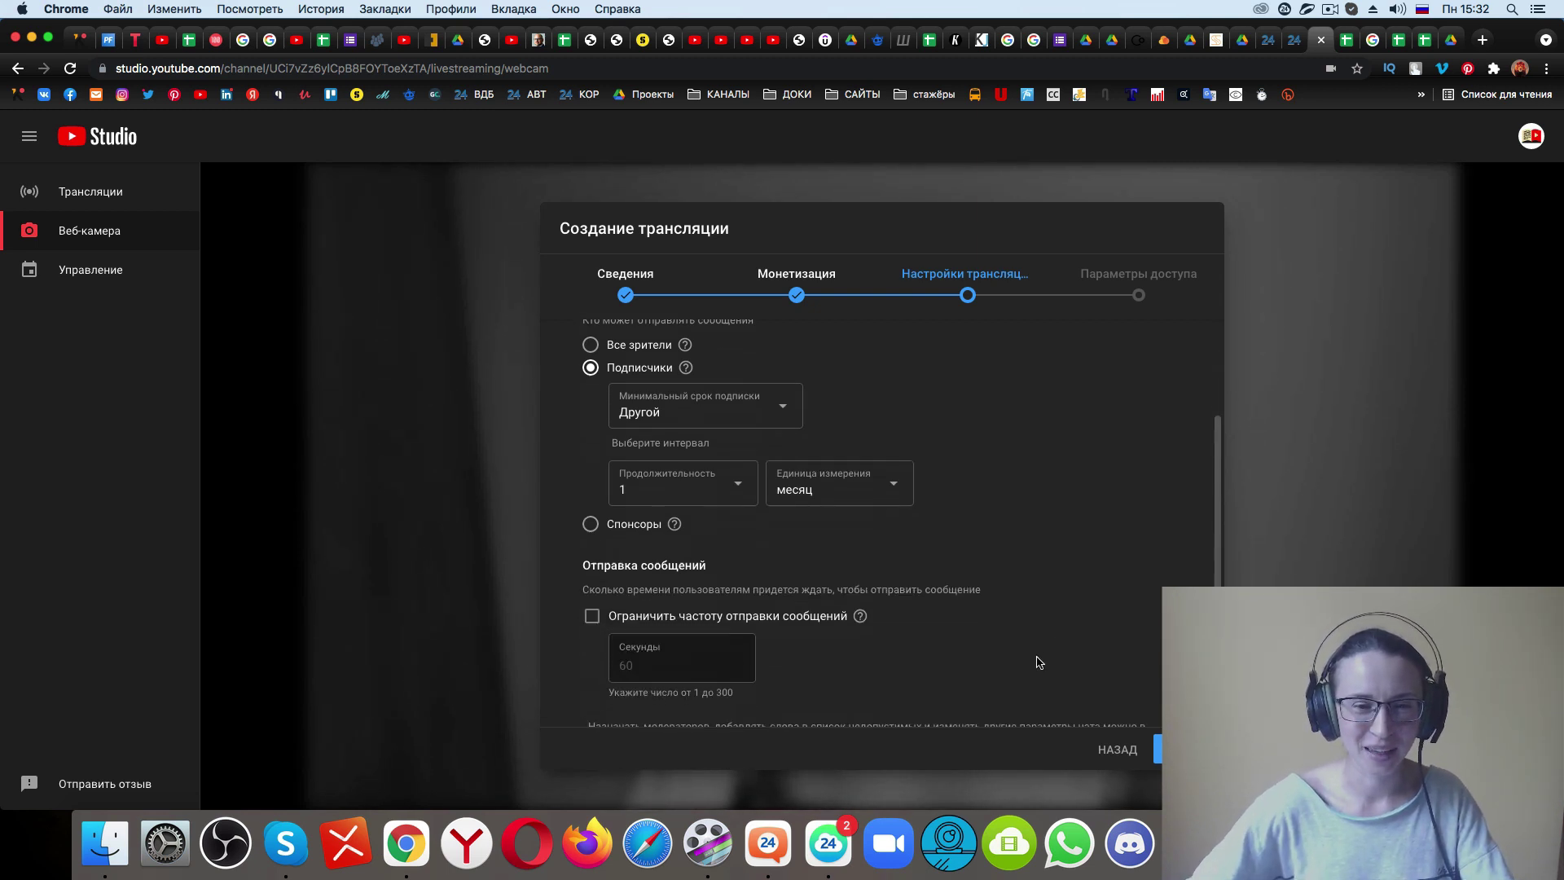
left_click(614, 530)
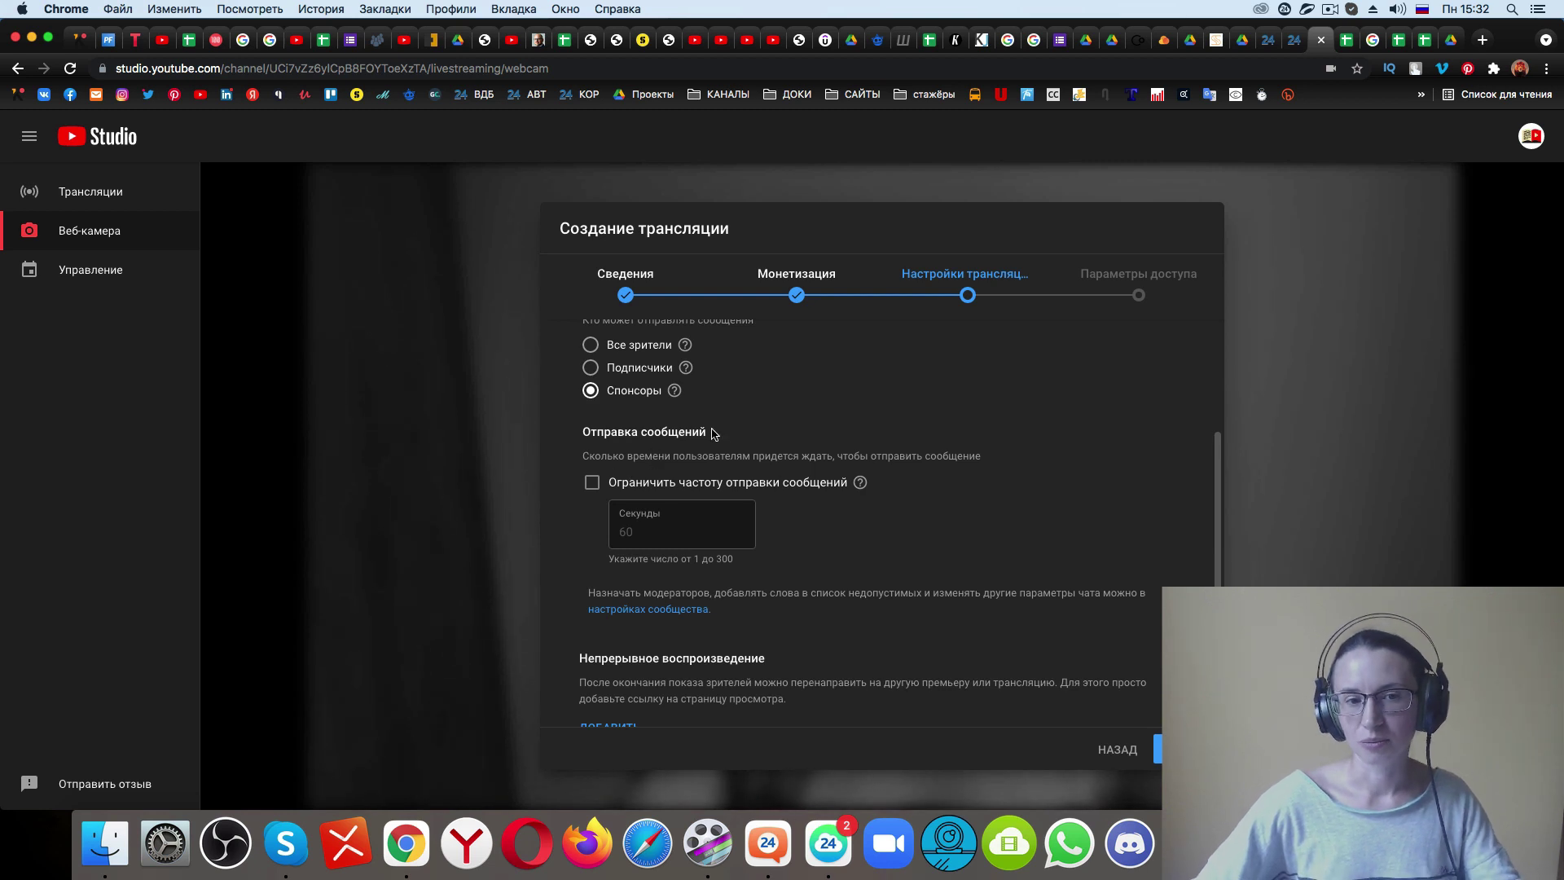
left_click(591, 485)
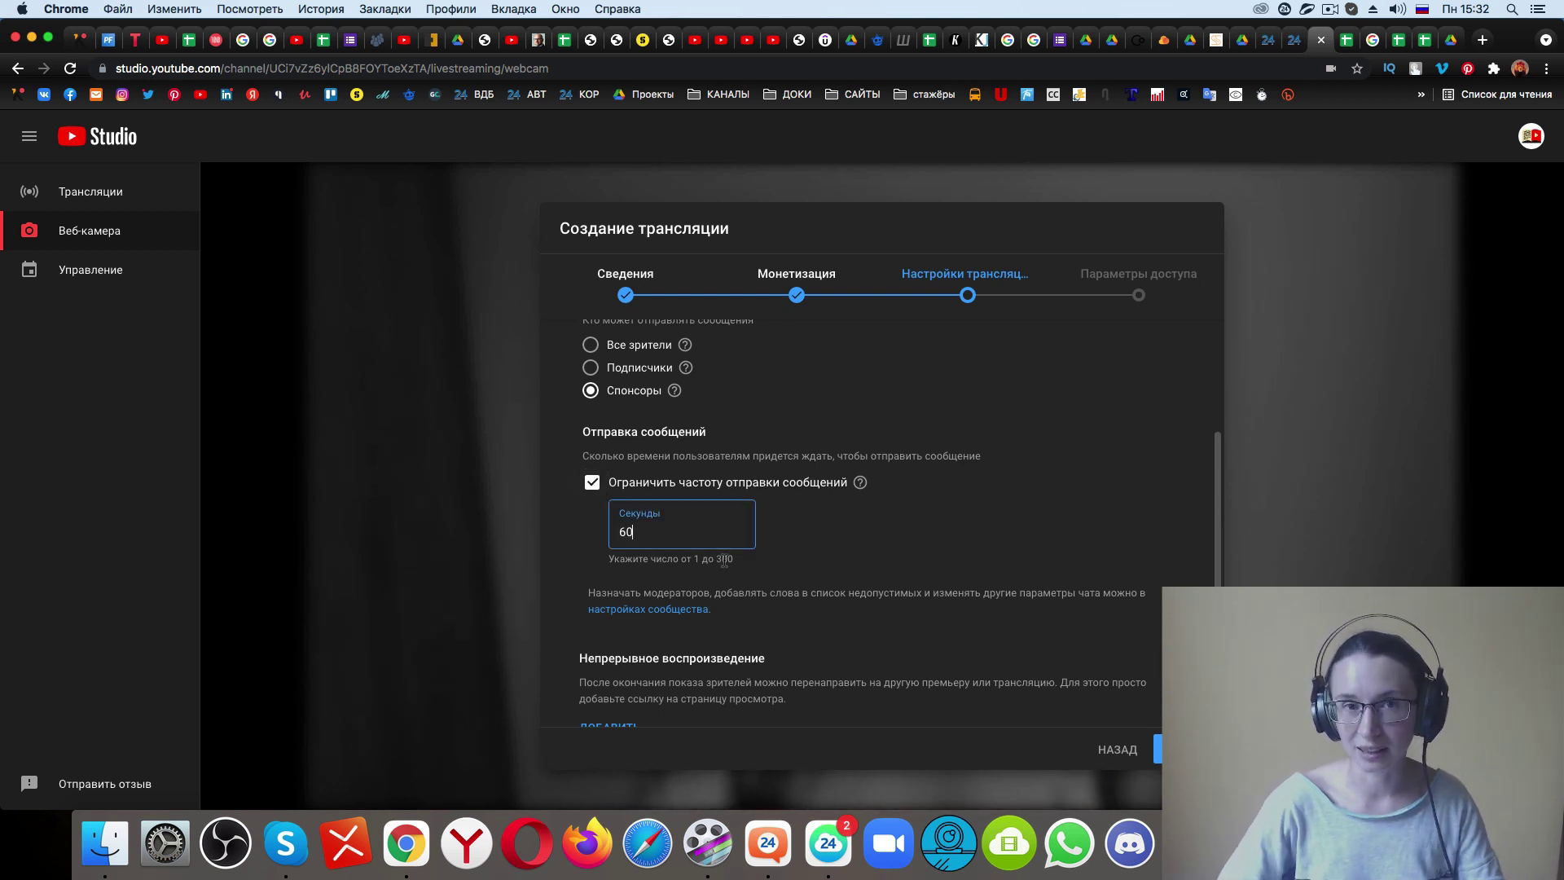
scroll(766, 625, "down", 2)
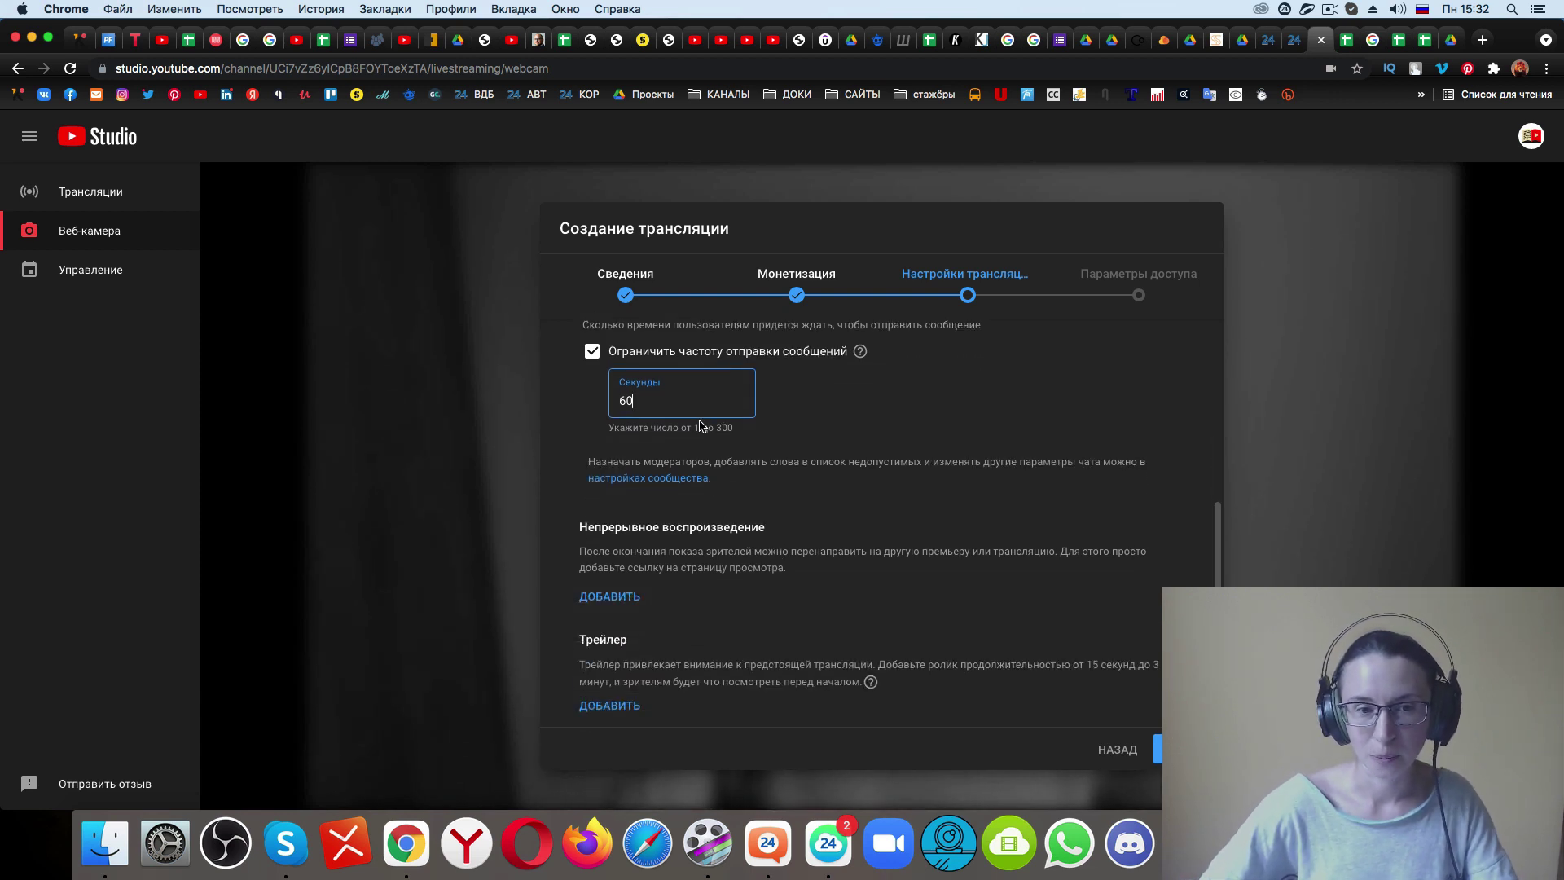
scroll(762, 545, "down", 1)
left_click(736, 557)
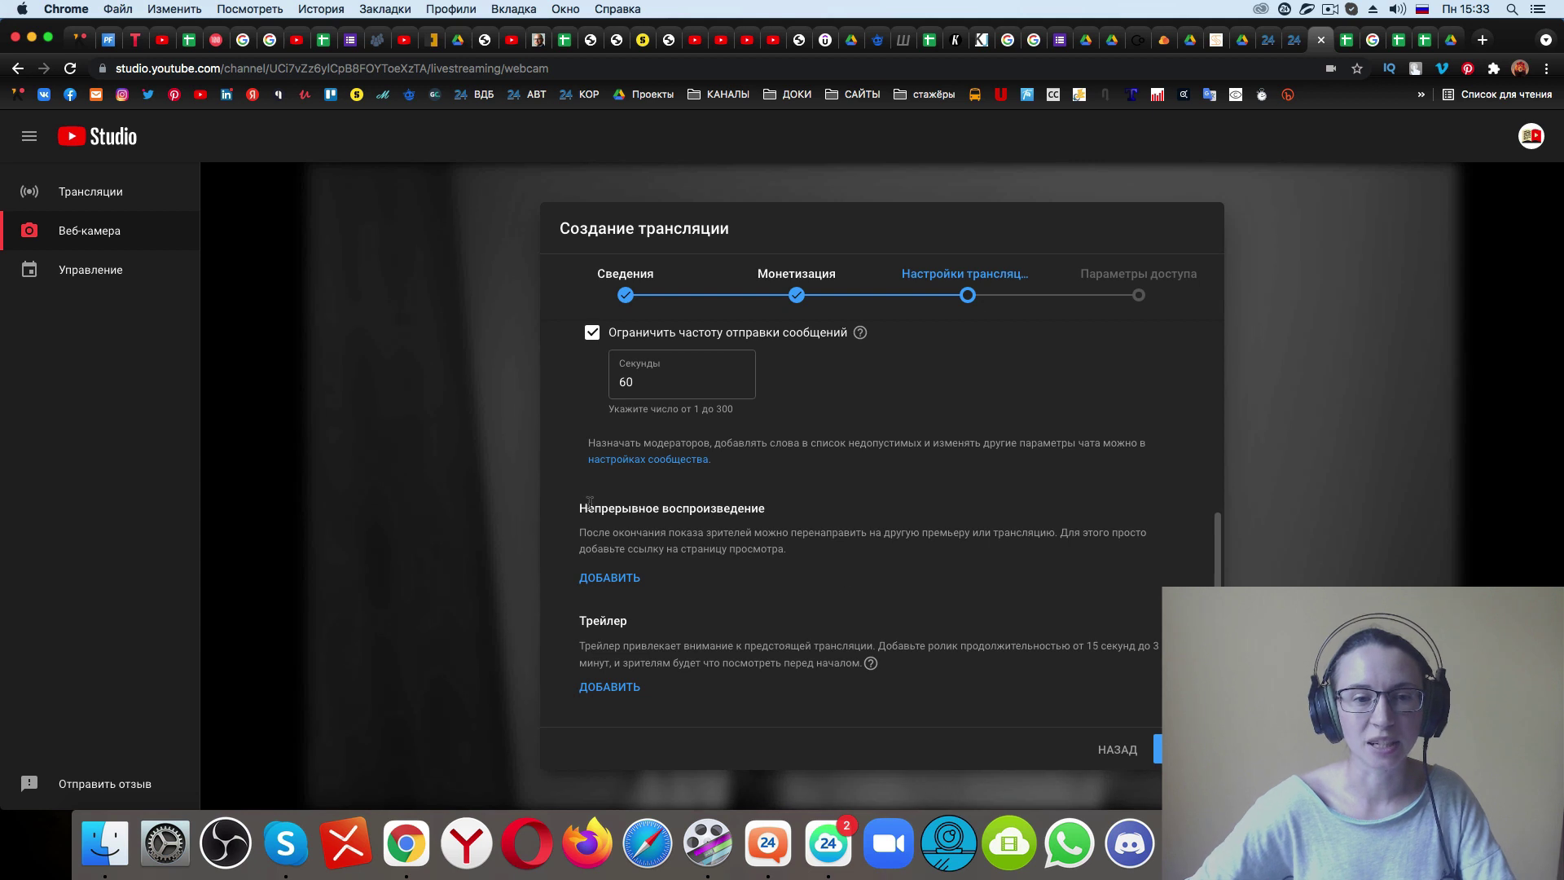
Examine the continuous playback redirect option and the videos offered for it and for the trailer.
left_click_drag(583, 505, 812, 547)
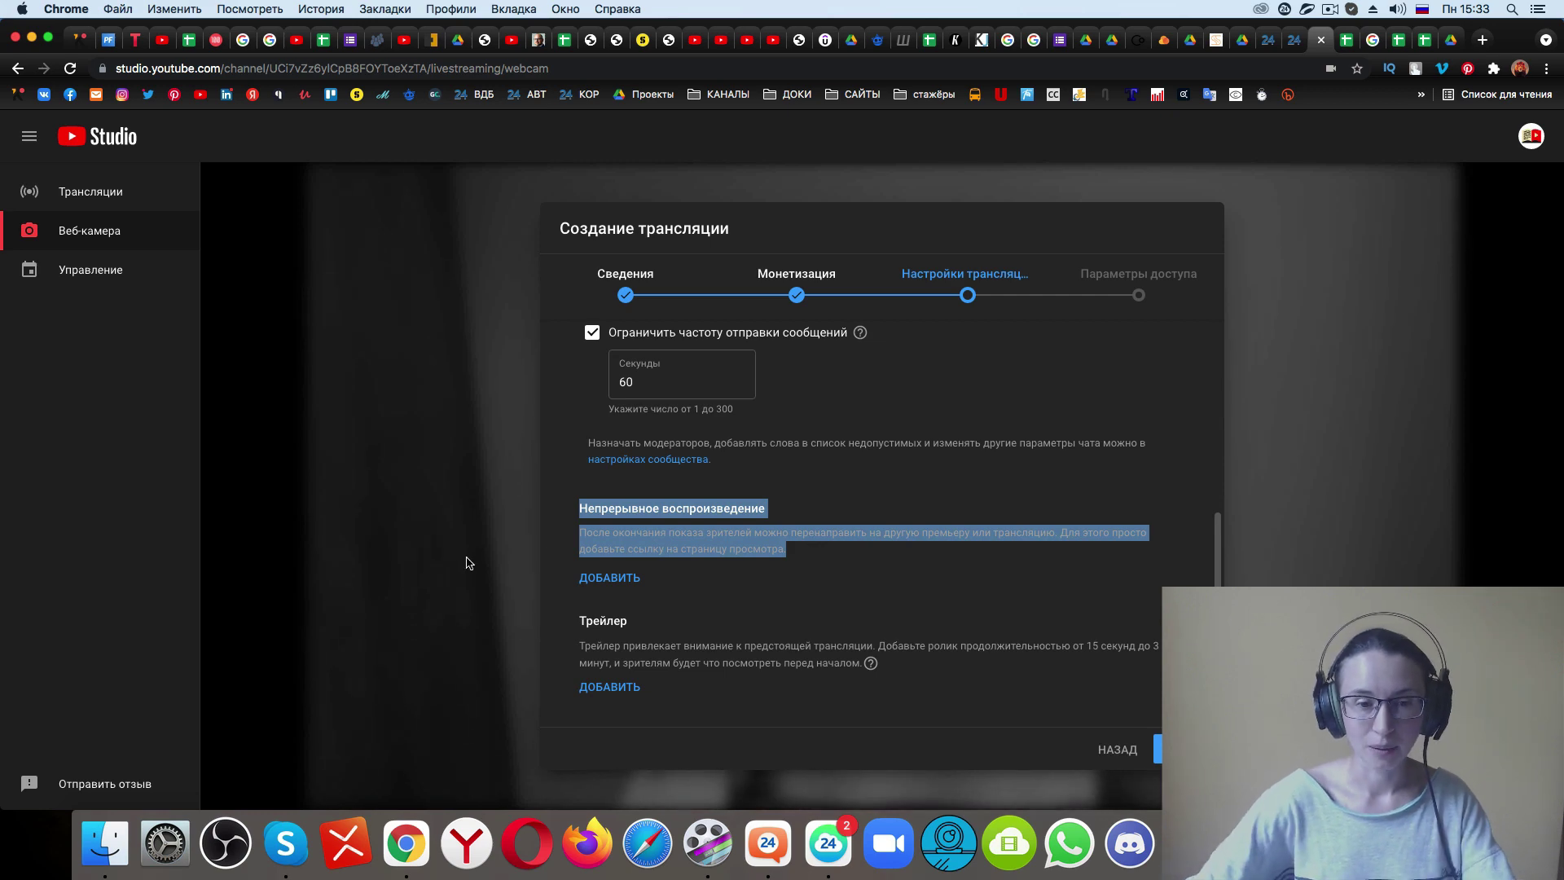
left_click(612, 579)
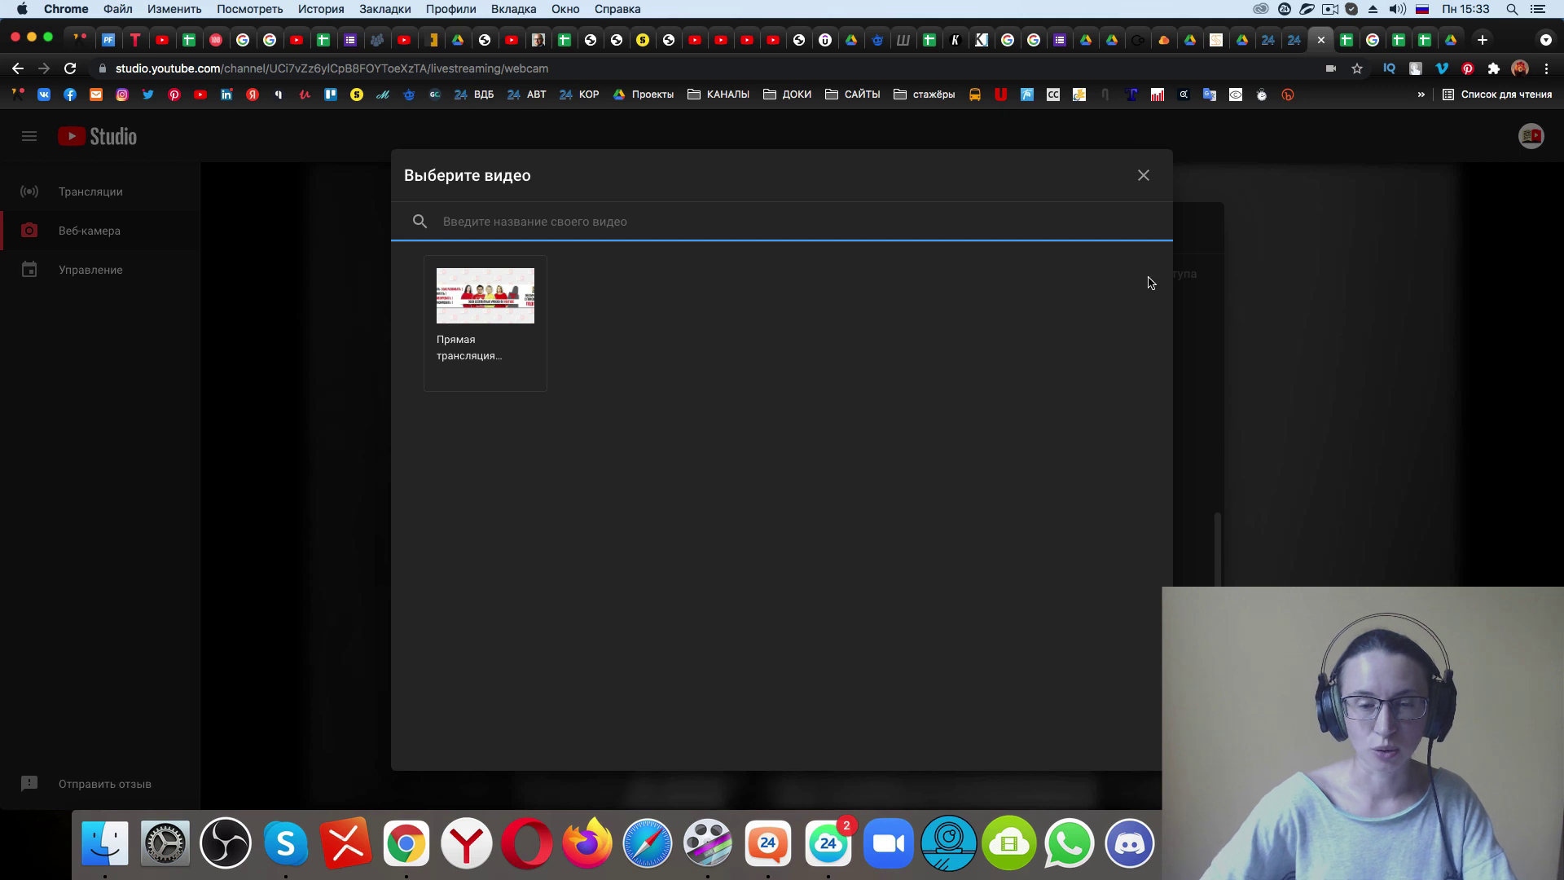
left_click(1144, 175)
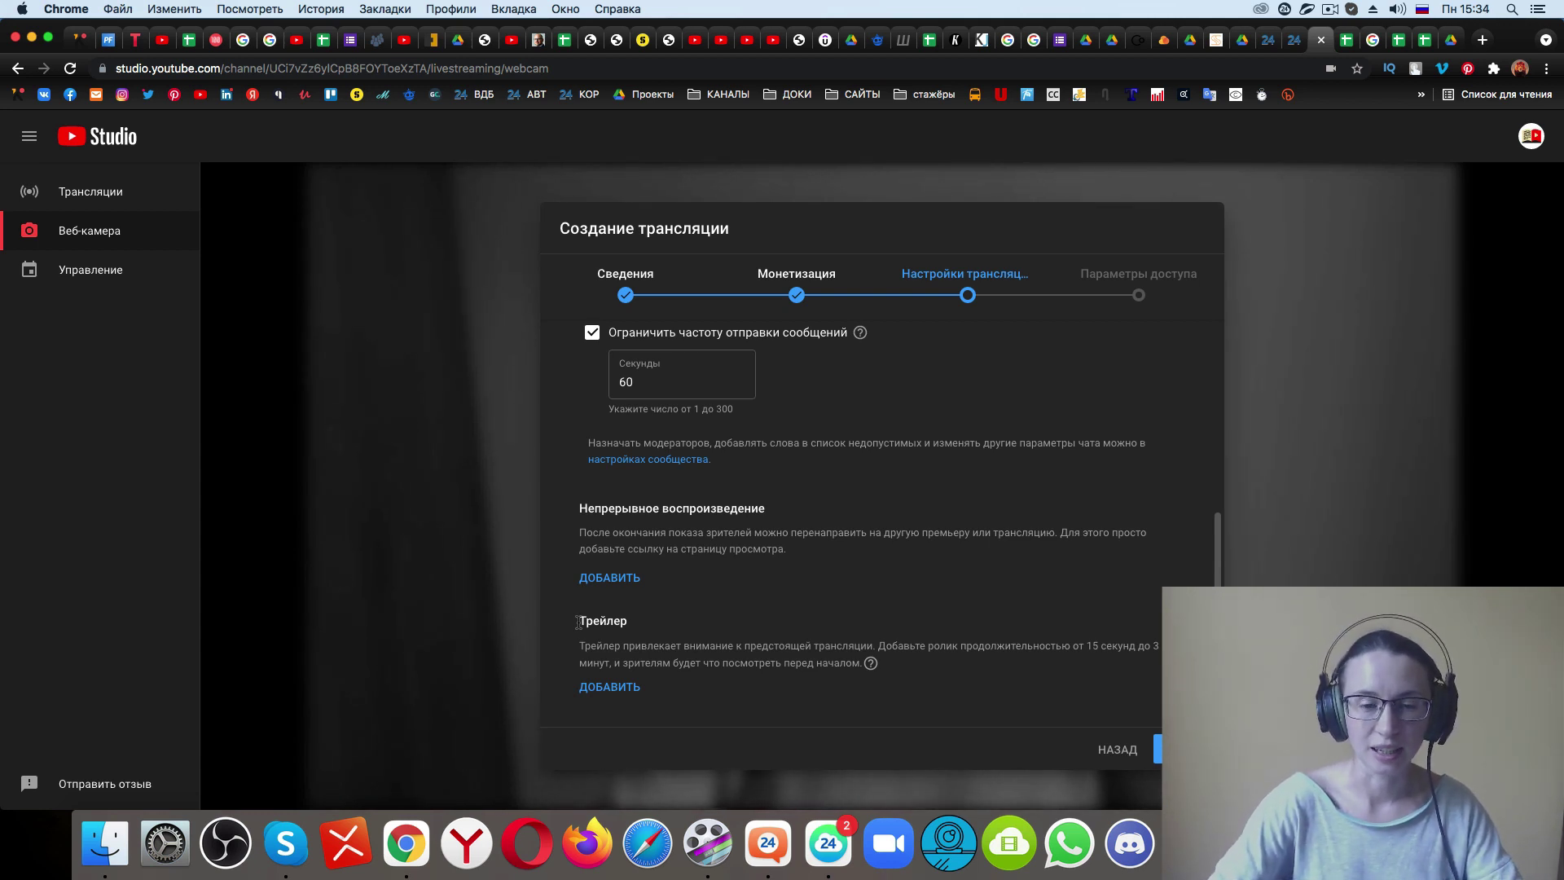
left_click(610, 691)
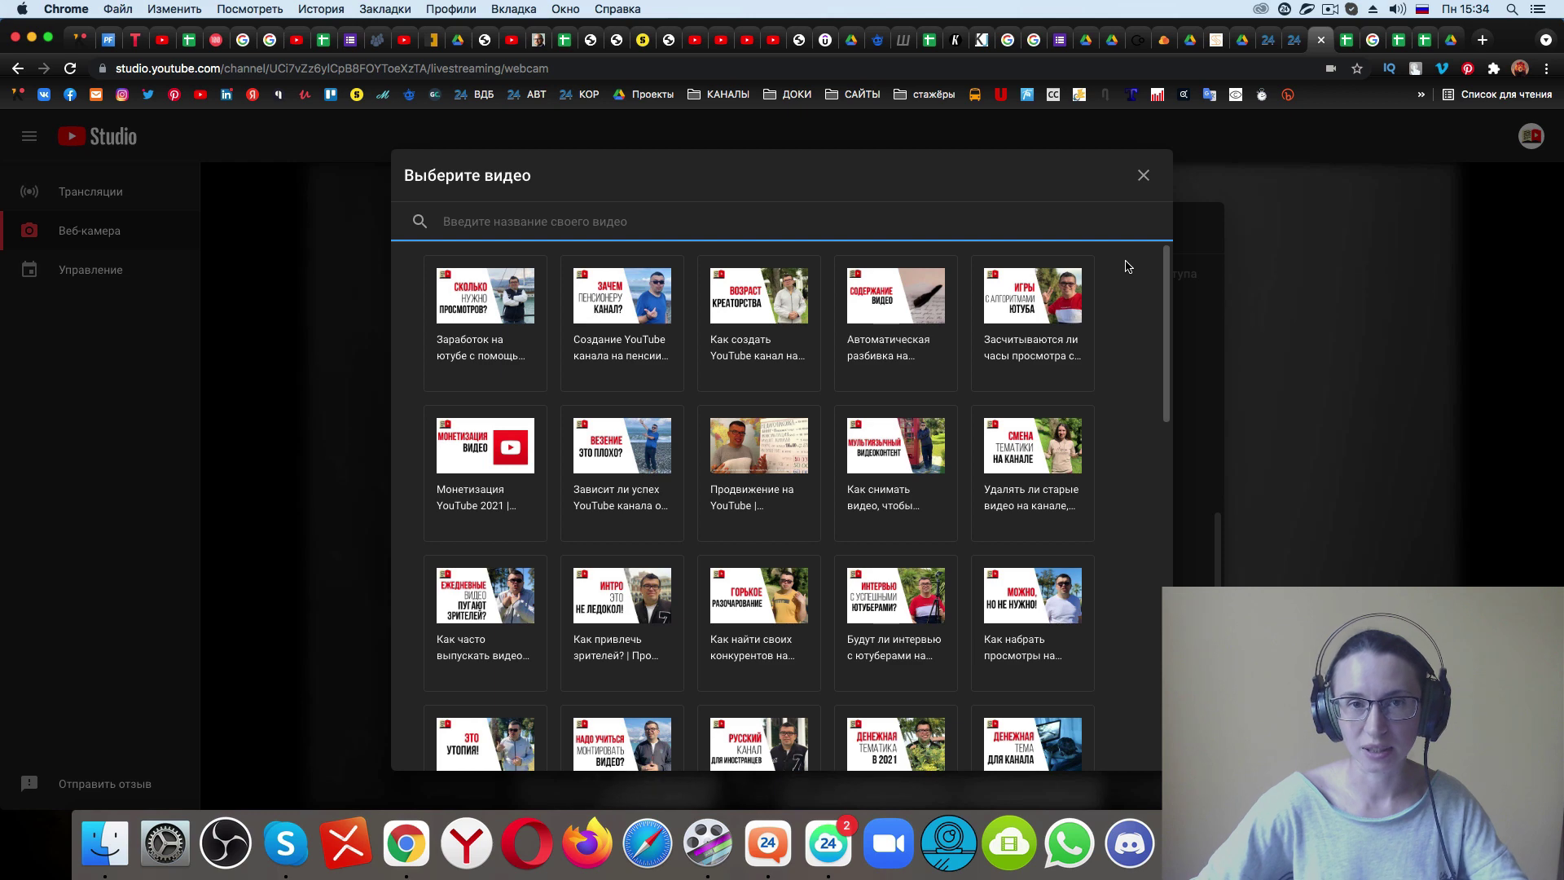
left_click(1155, 176)
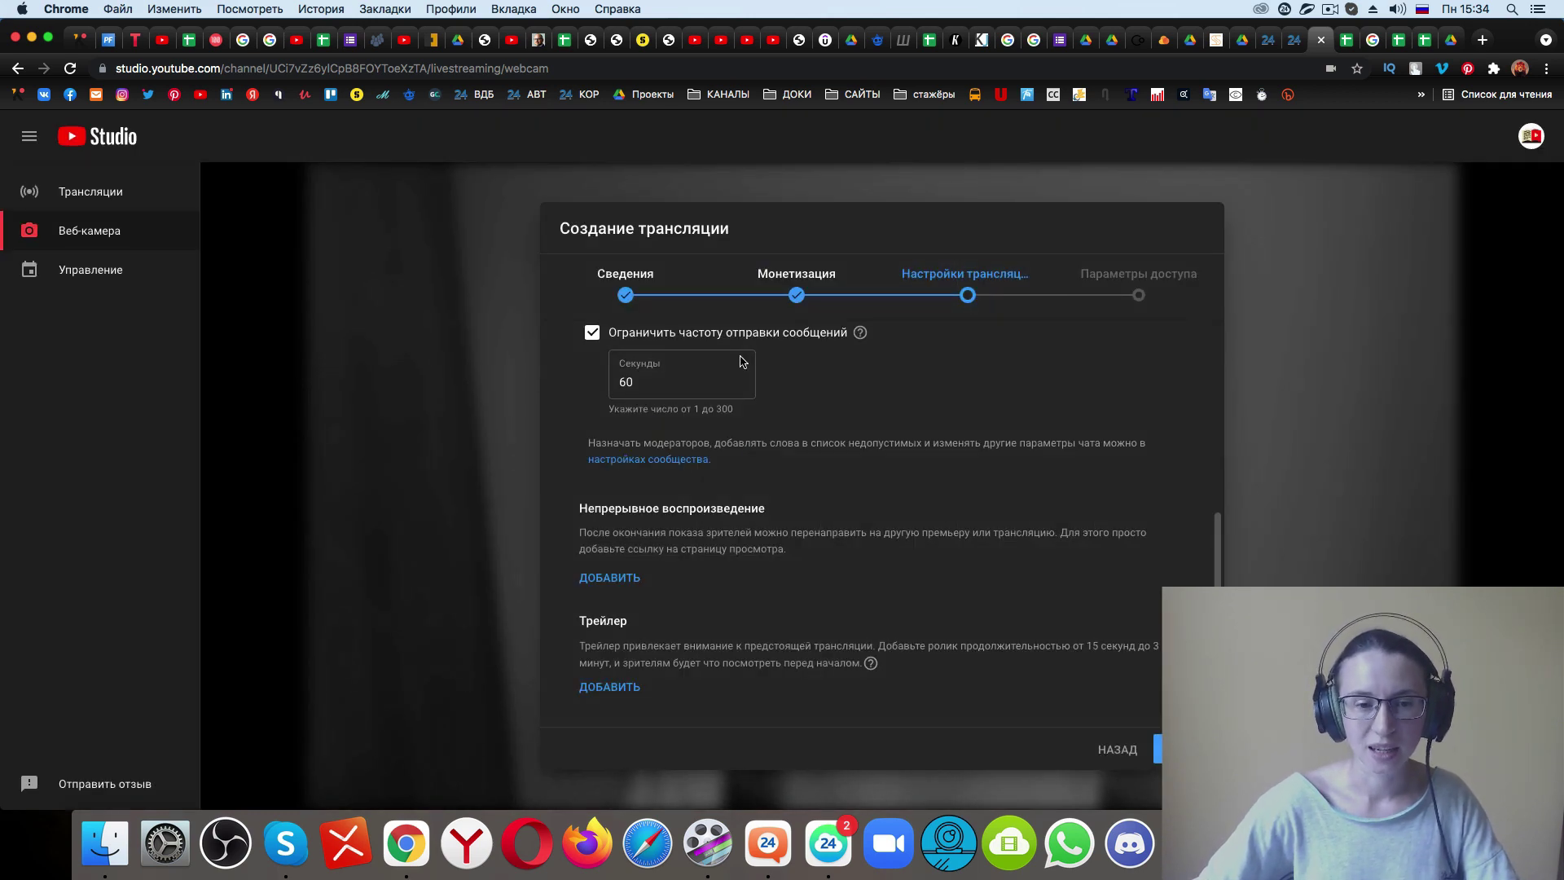
Continue to the access stage and examine the access types, comparing the sponsors-only access with the sponsors-only chat setting.
left_click(1186, 749)
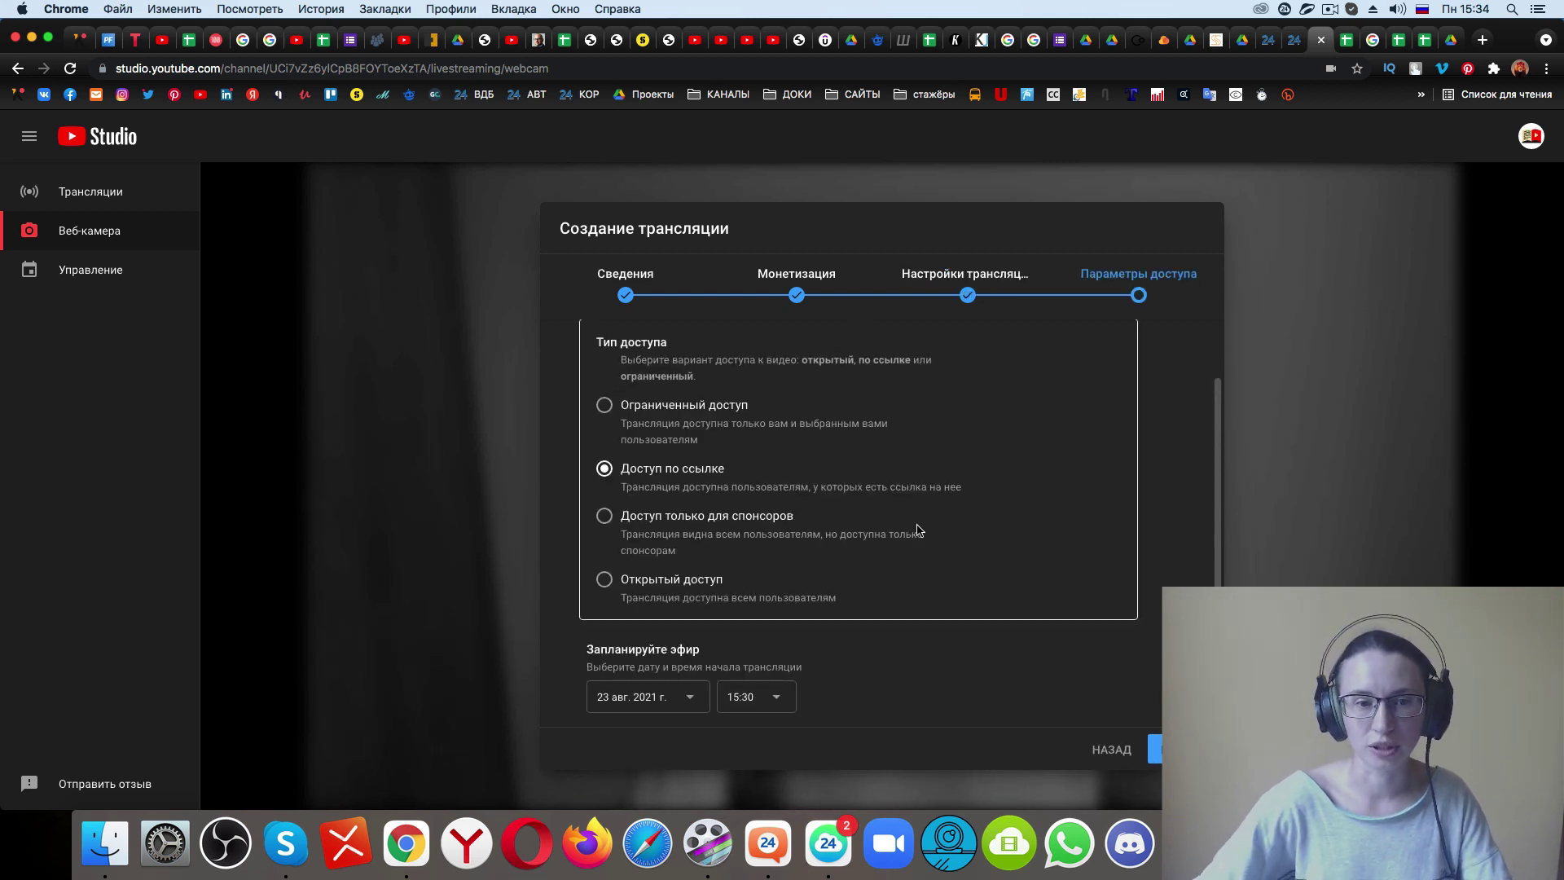
scroll(917, 530, "up", 2)
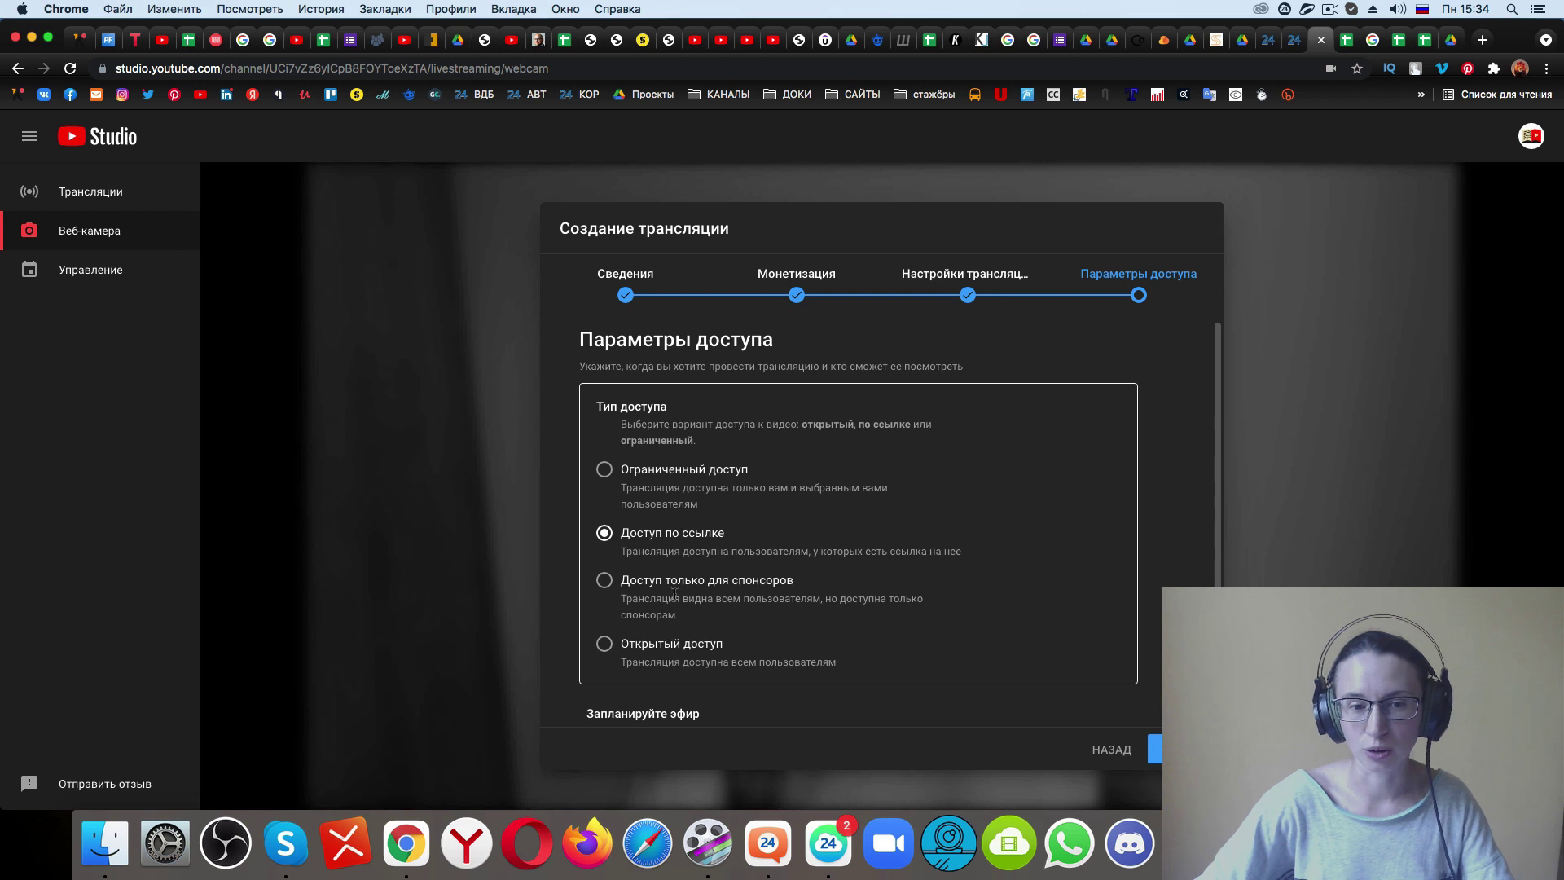
scroll(668, 637, "down", 2)
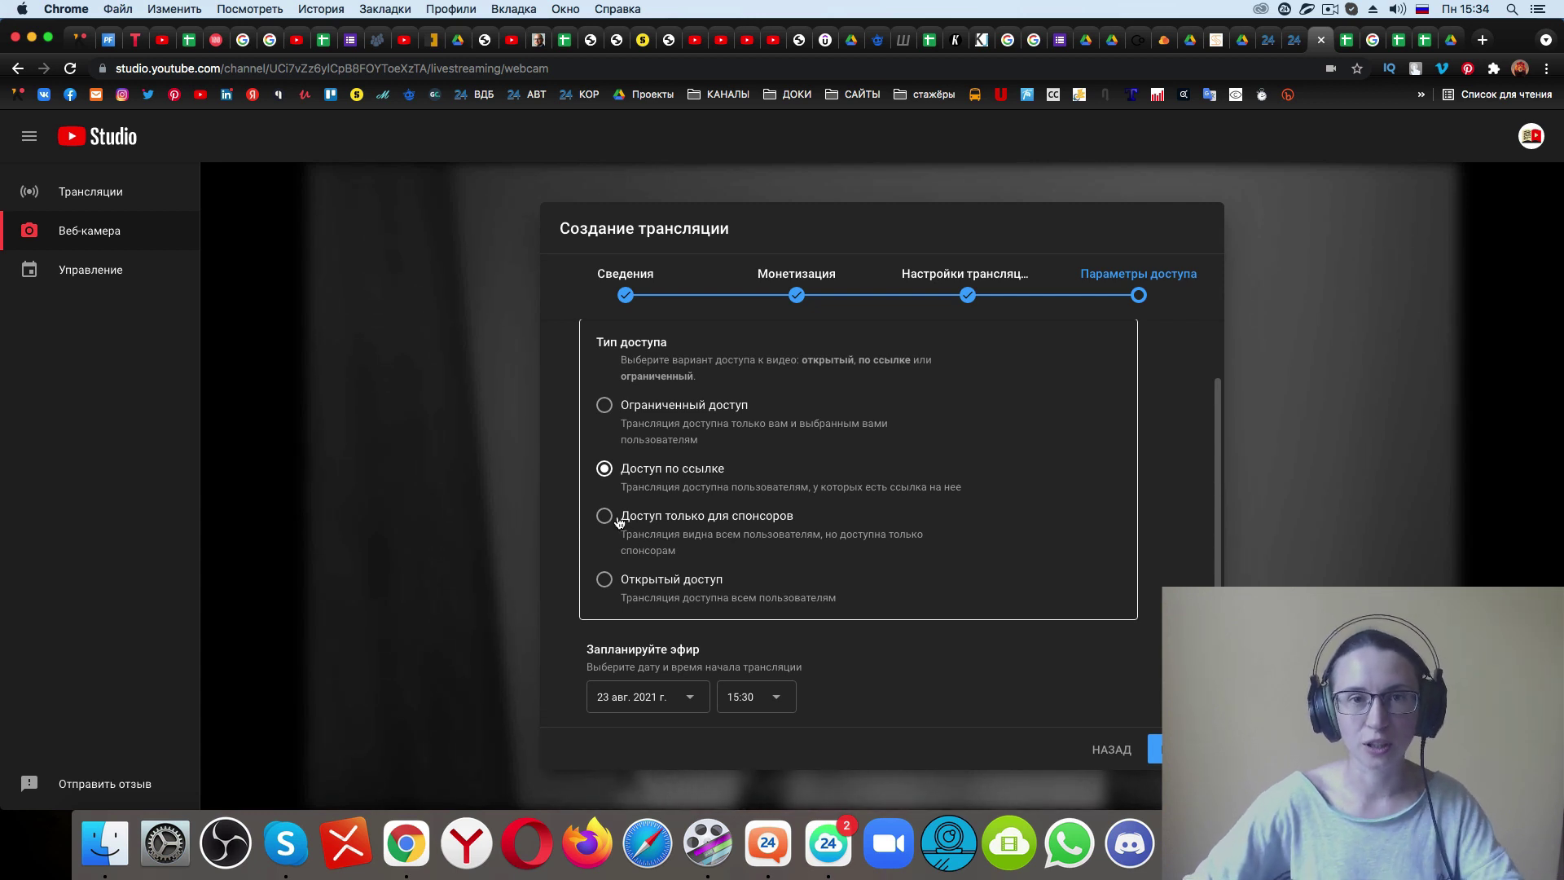
left_click(966, 277)
scroll(643, 529, "up", 2)
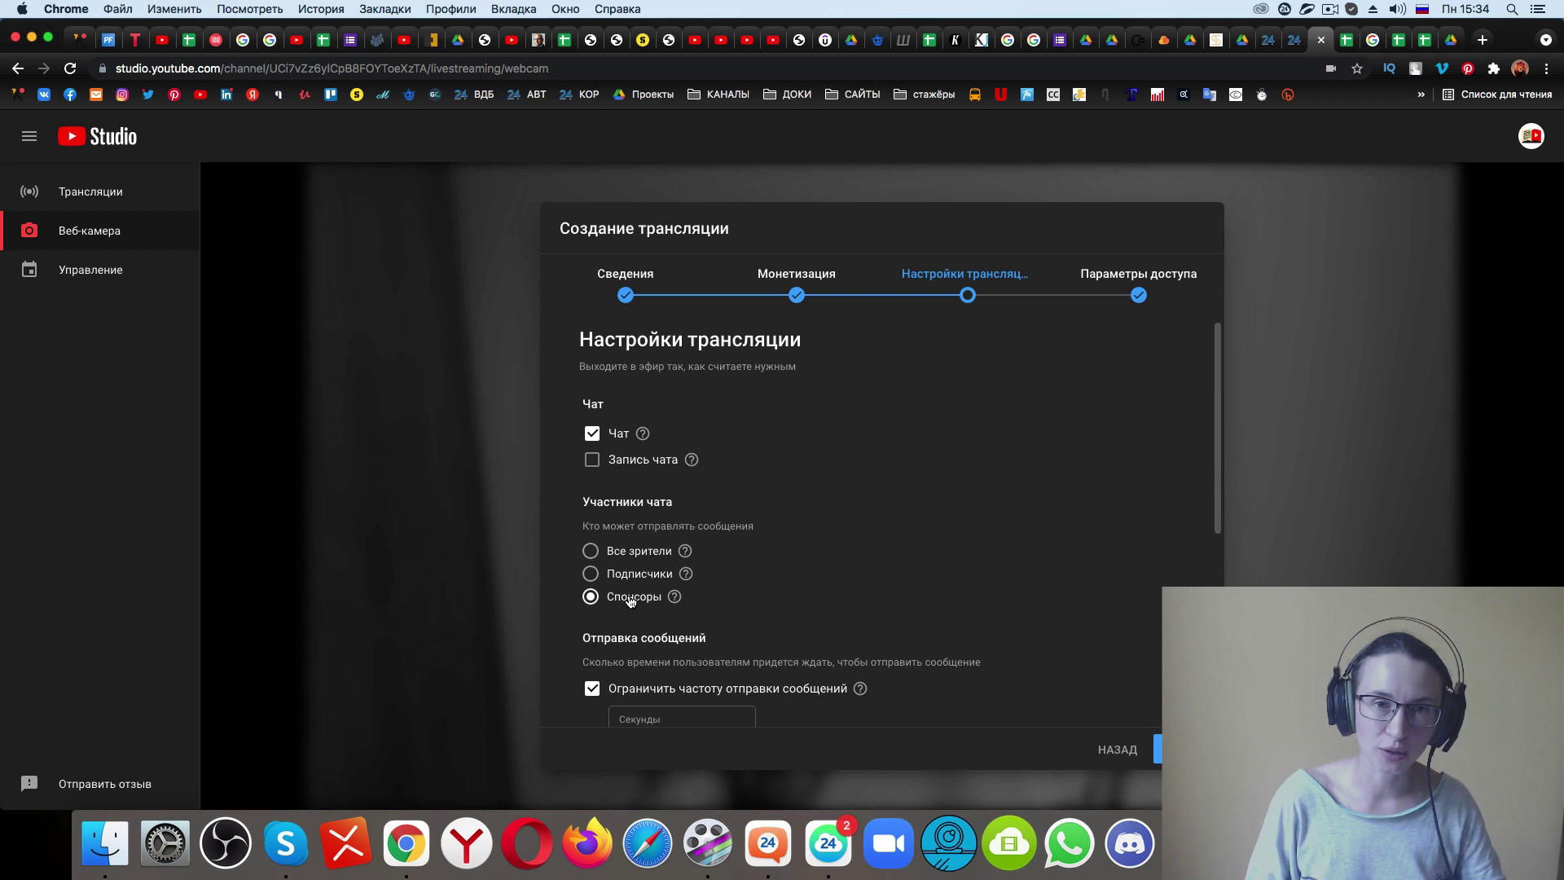
left_click(1139, 283)
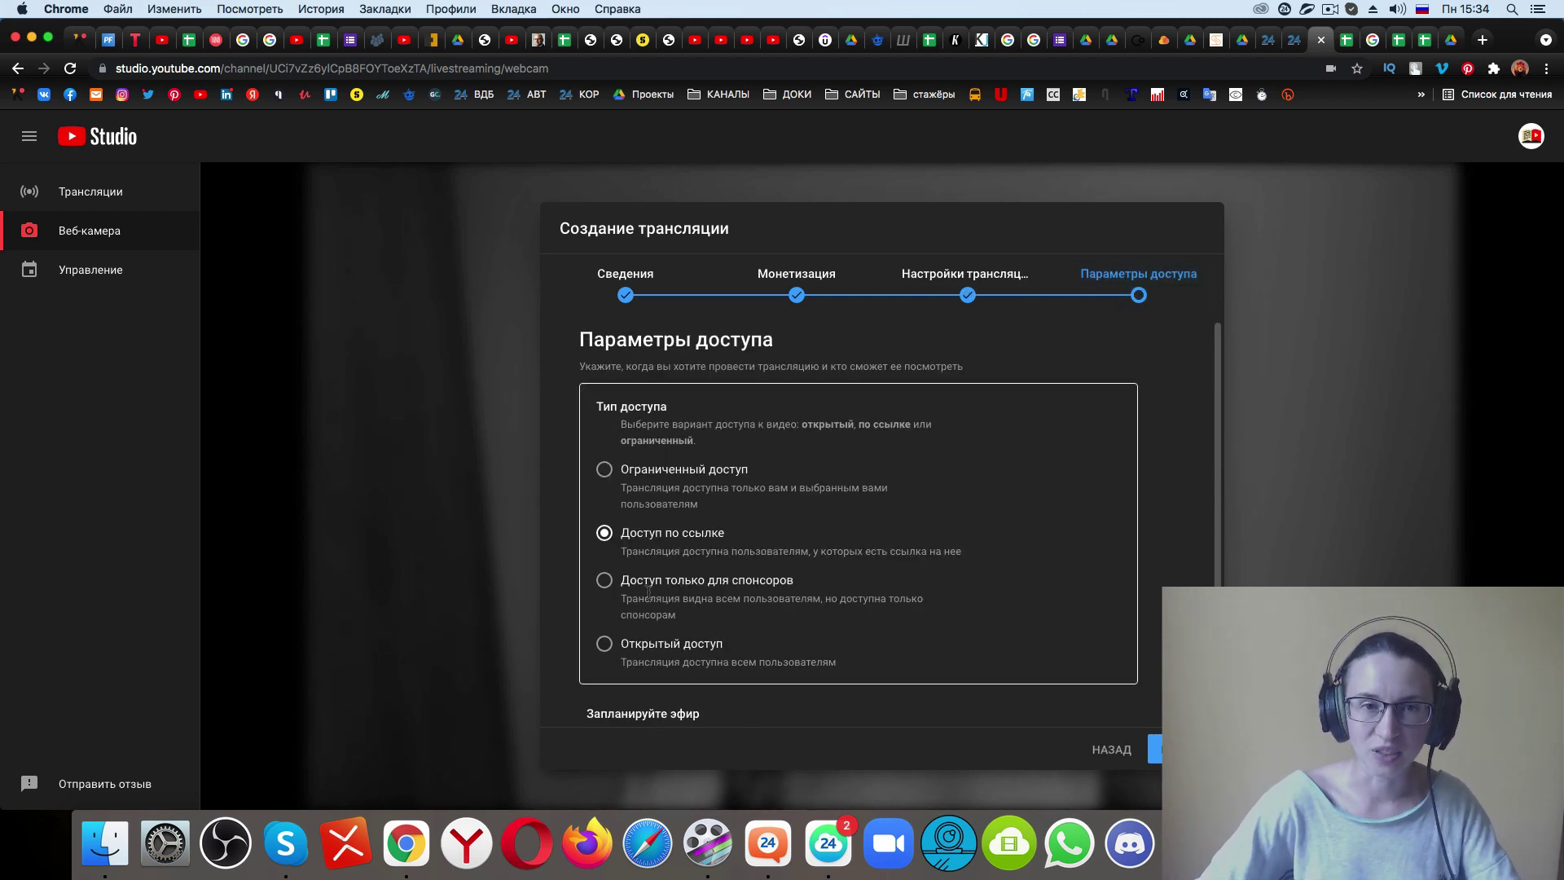
scroll(672, 581, "down", 2)
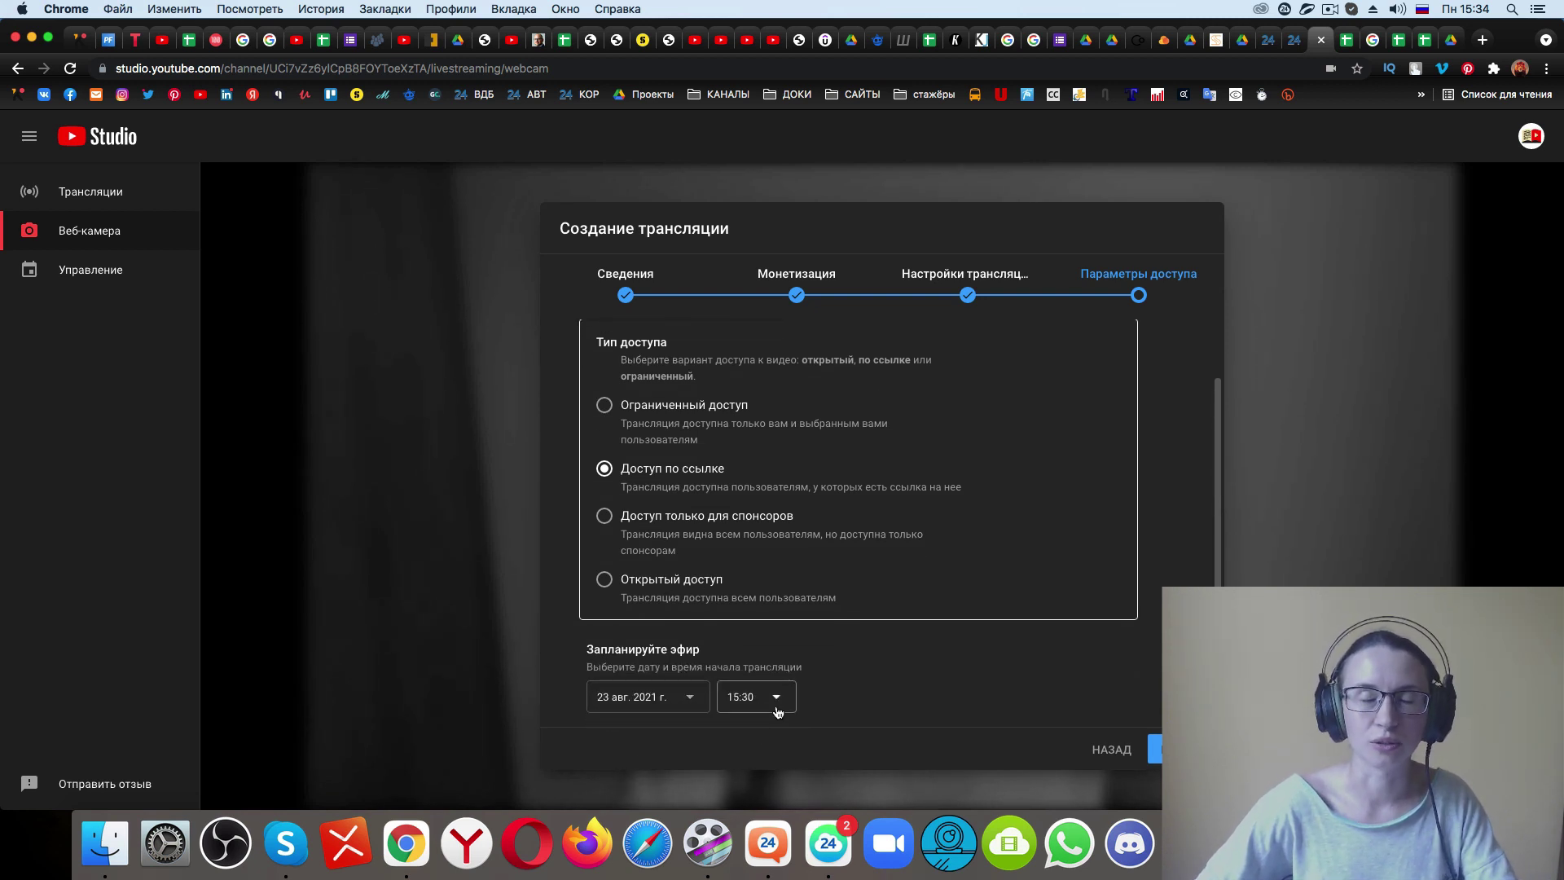
Finish creating the stream with restricted access (Ограниченный доступ) for 23 авг. 2021 г., 15:30, and dismiss the trailer tip.
left_click(678, 709)
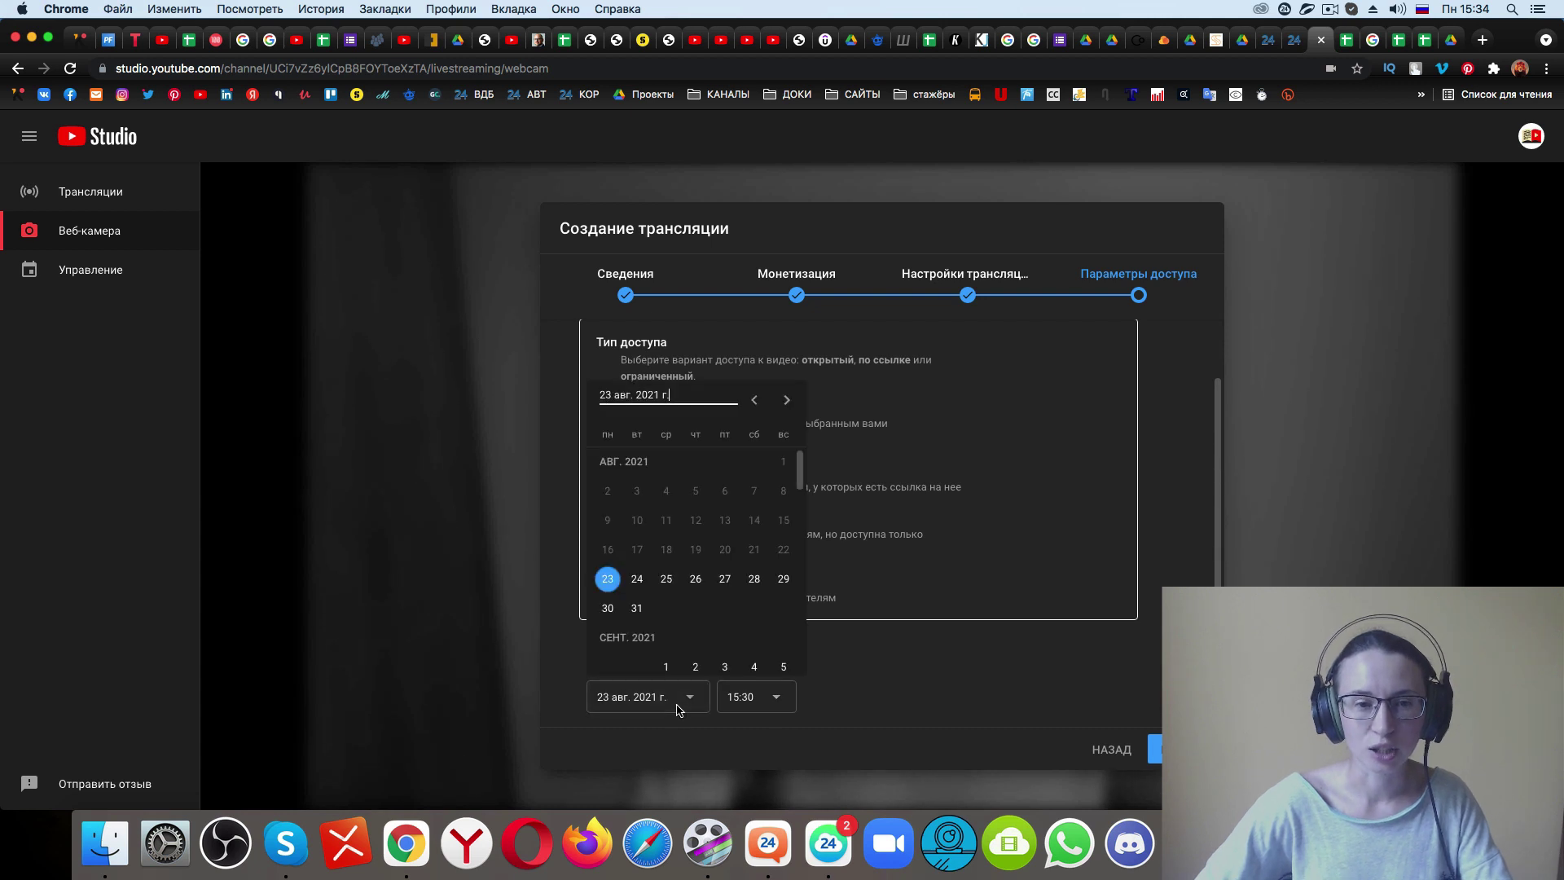
left_click(964, 566)
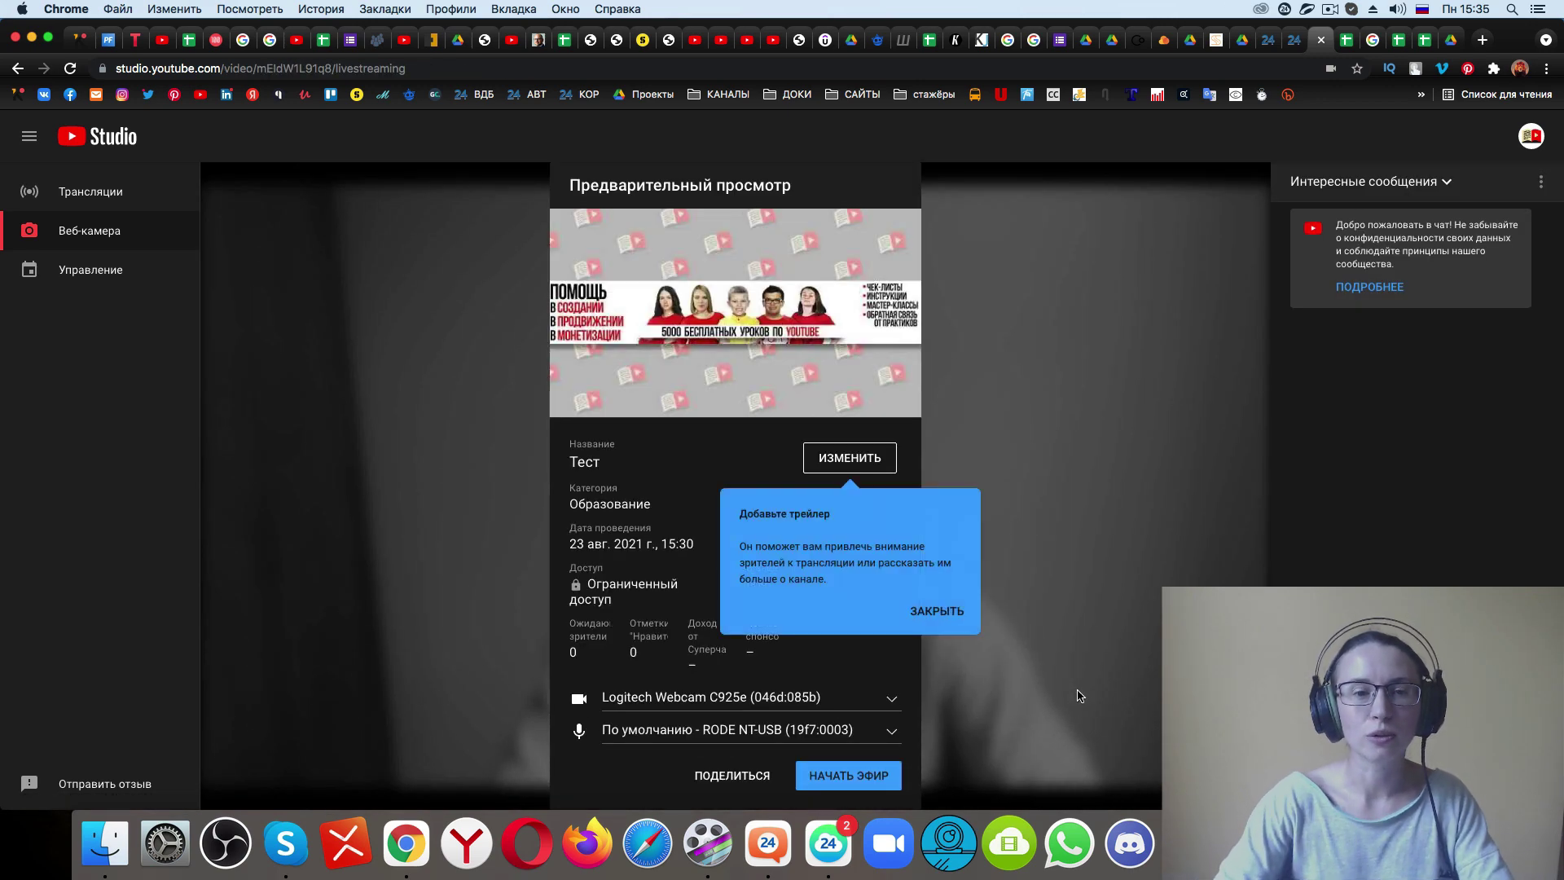
left_click(938, 611)
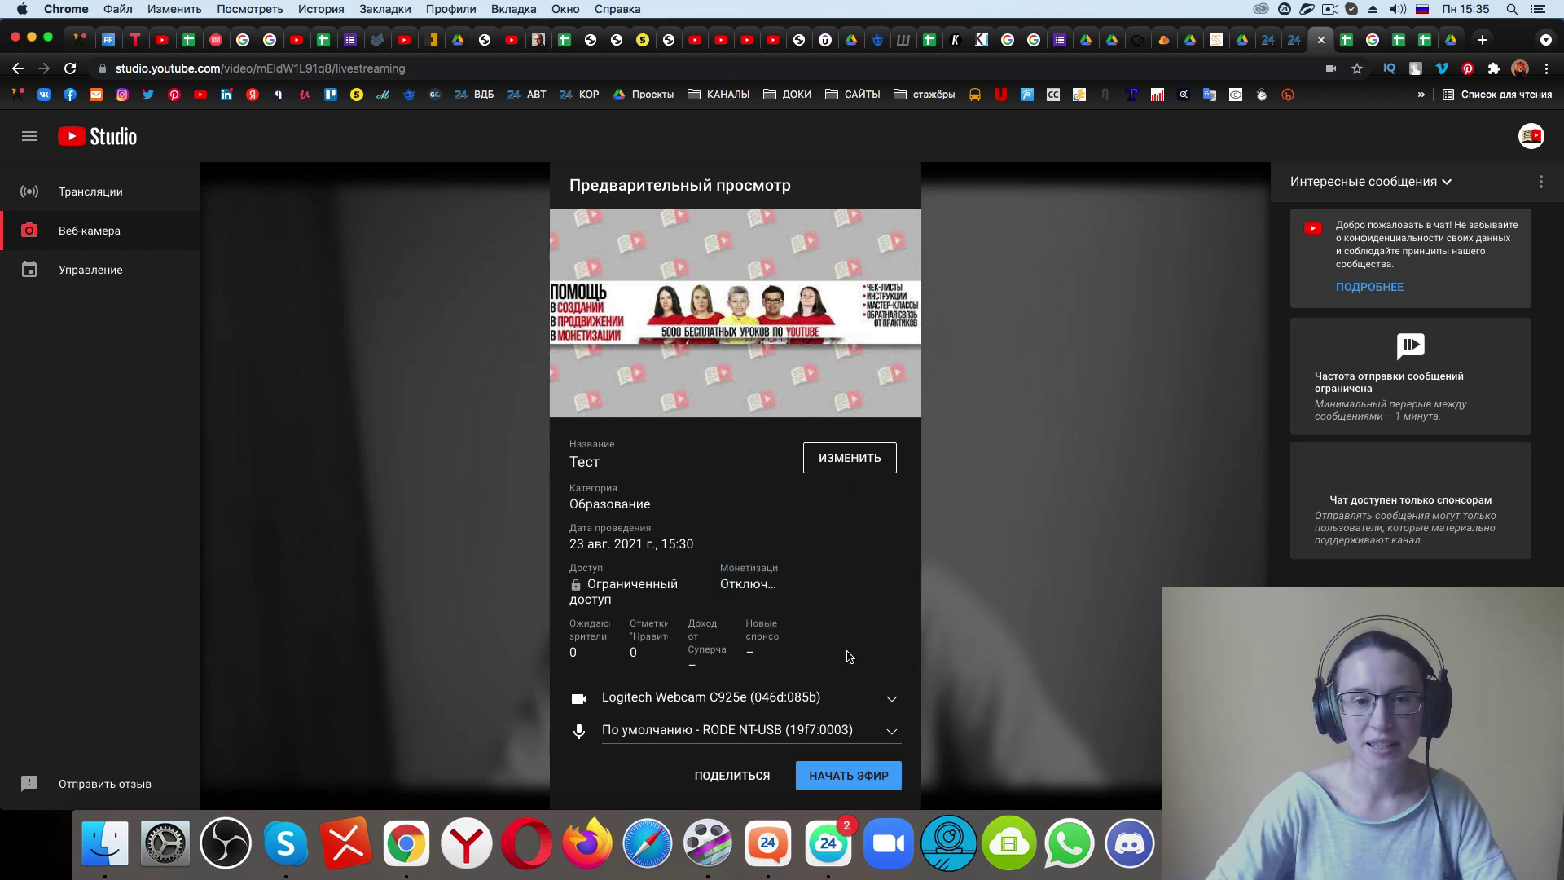
Examine the stream's thumbnail options and the file chooser for uploading a custom thumbnail.
mouse_move(746, 321)
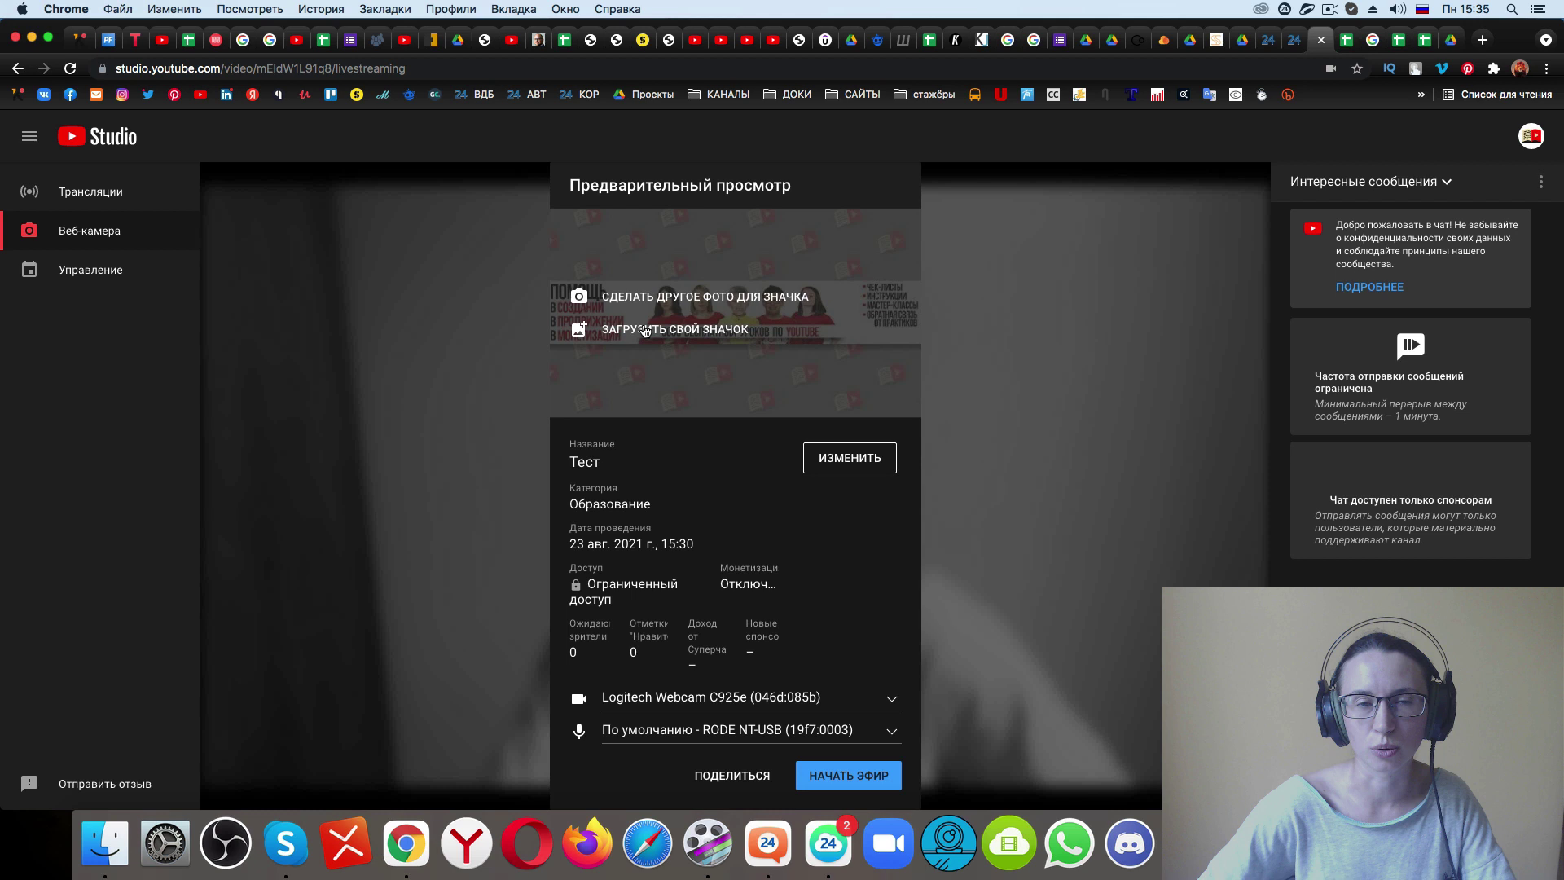
left_click(645, 330)
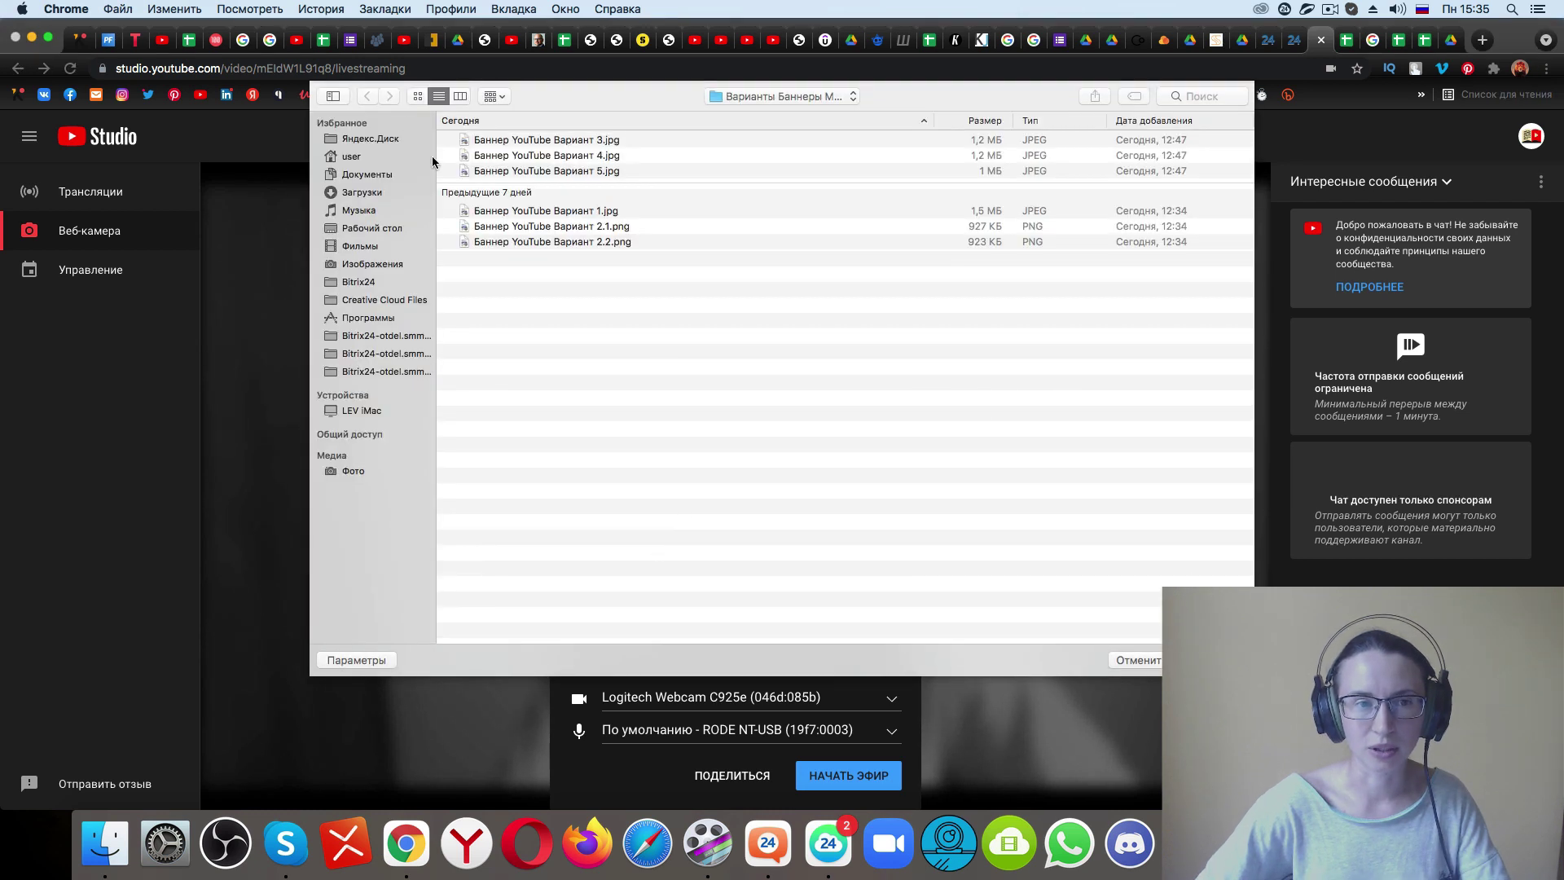
key("Escape")
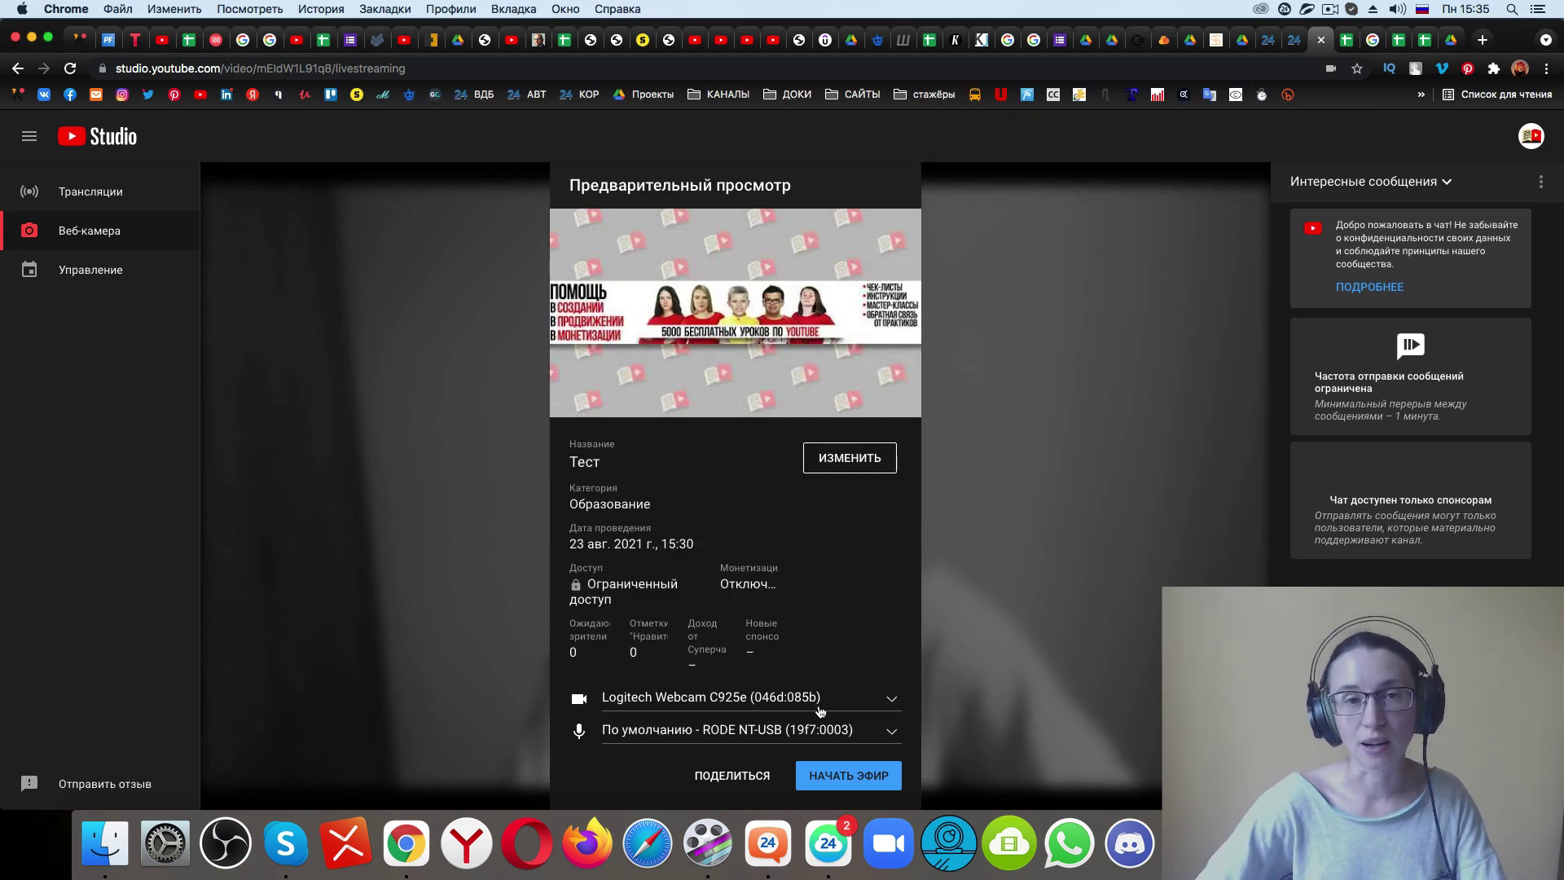
Check the camera choice, set the microphone to RODE NT-USB (19f7:0003), and start the live stream.
left_click(893, 702)
left_click(907, 707)
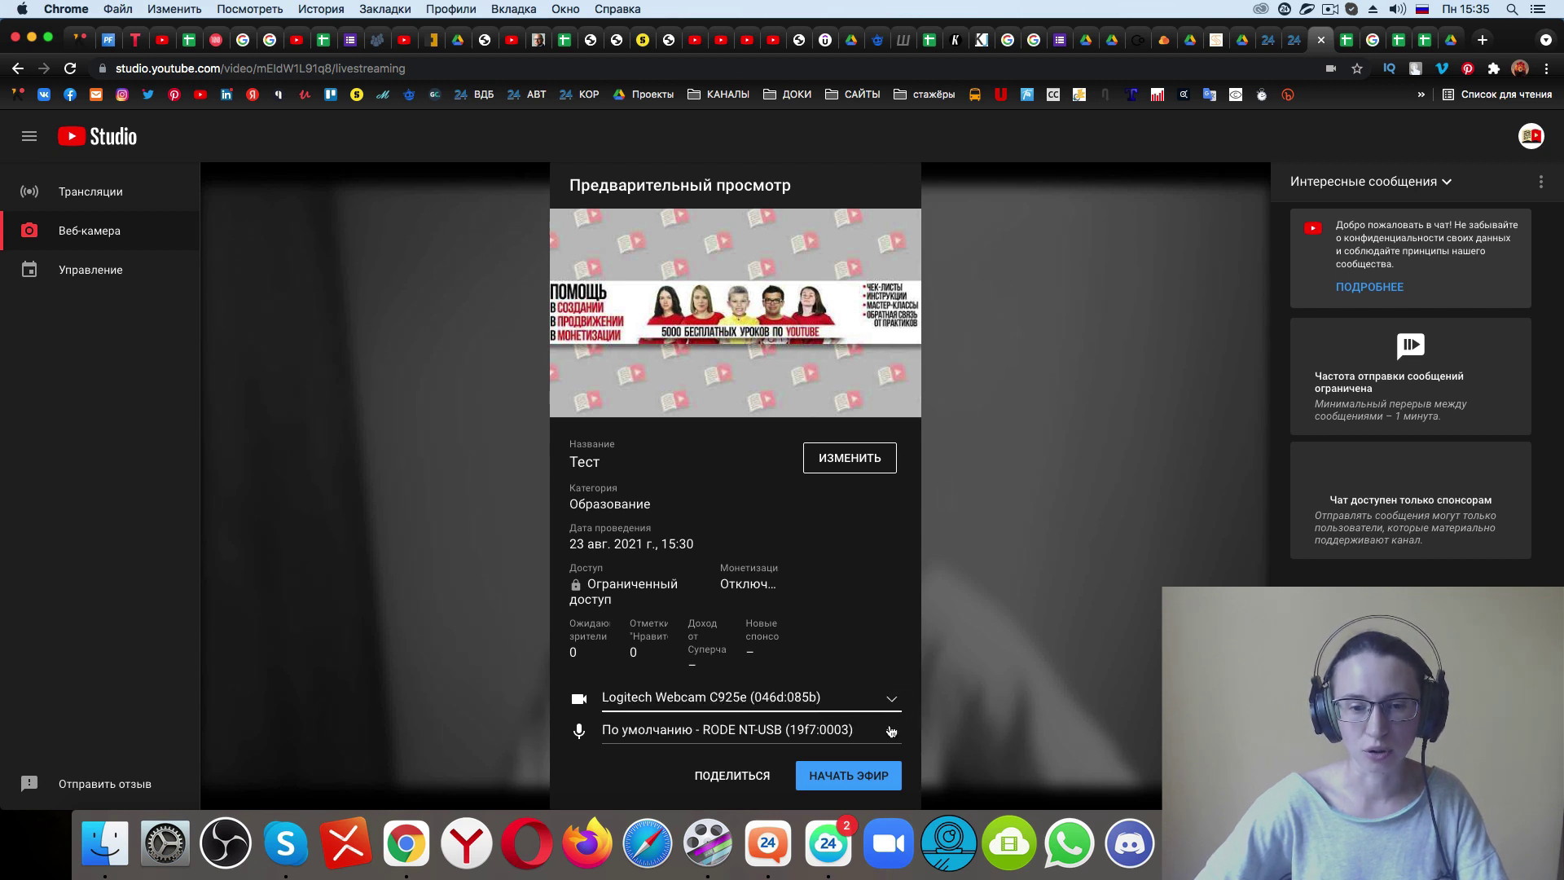
left_click(893, 733)
left_click(881, 780)
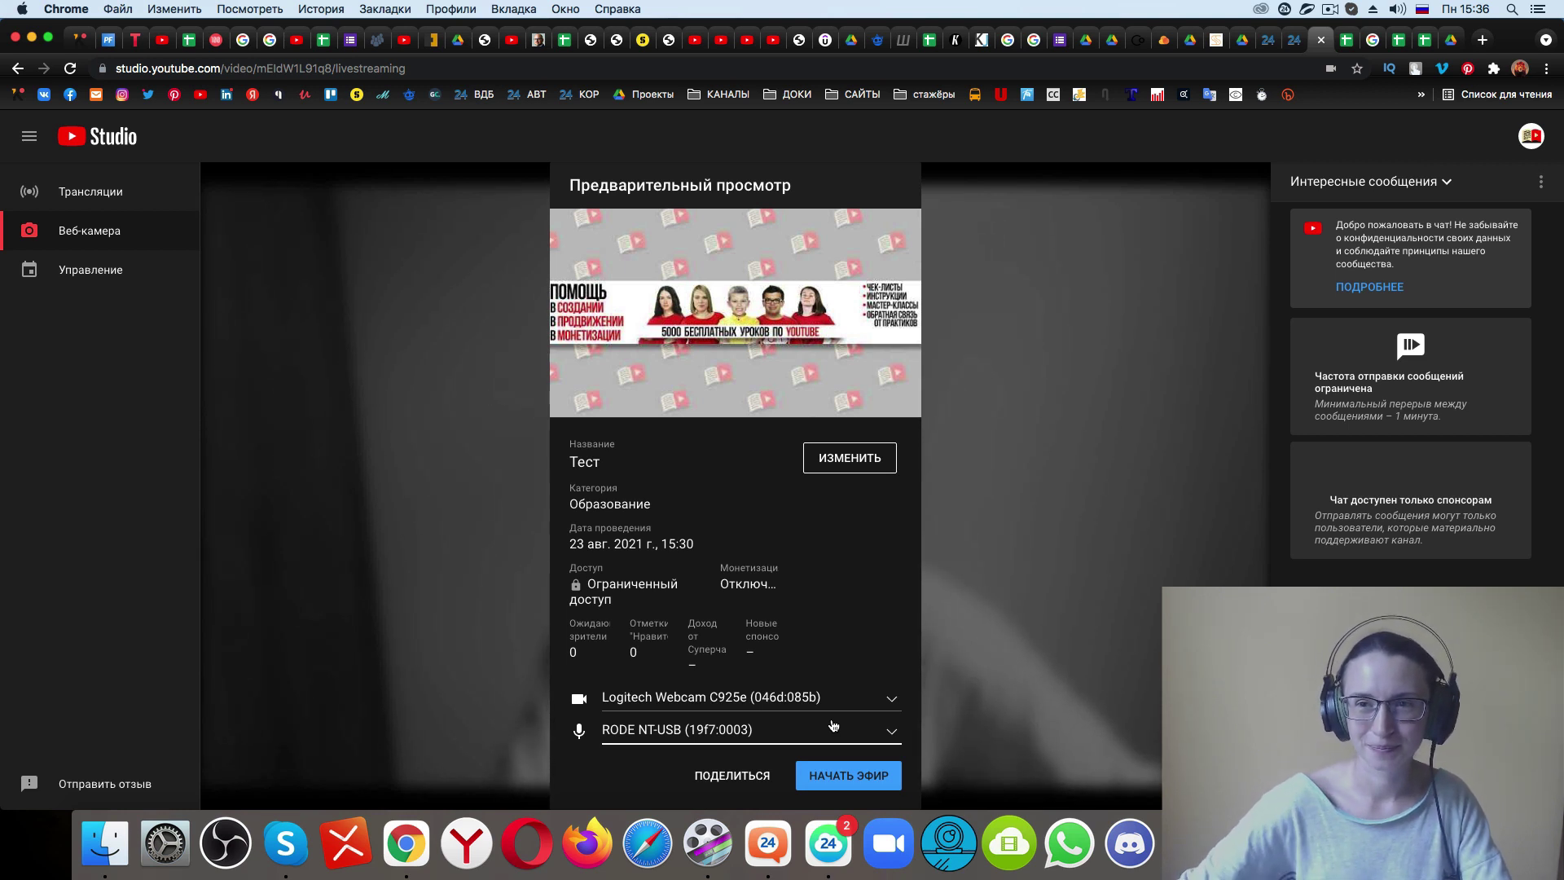
left_click(848, 776)
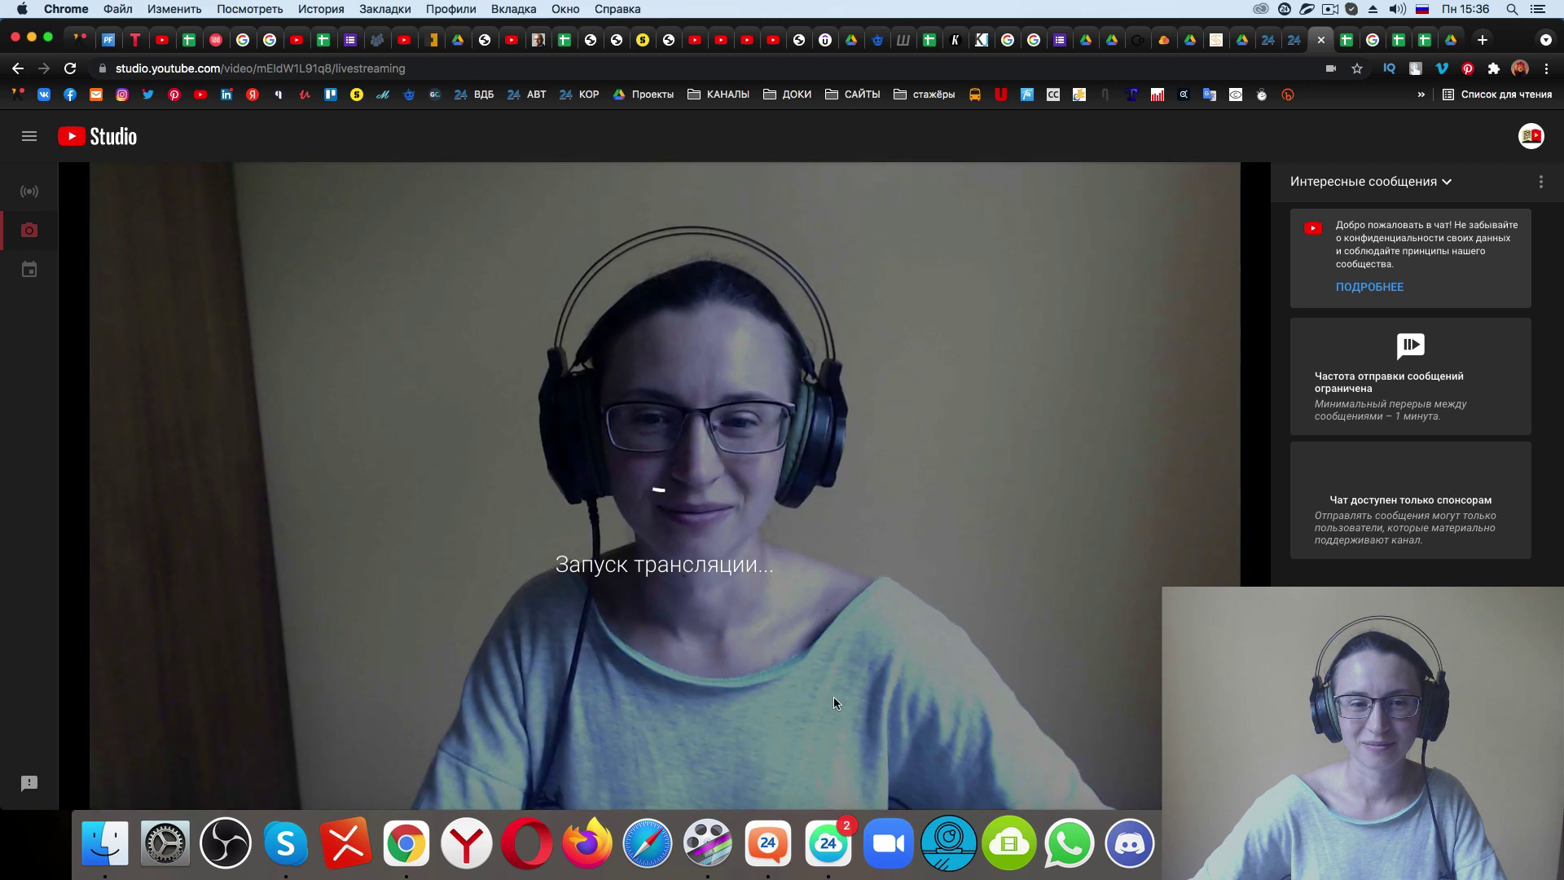